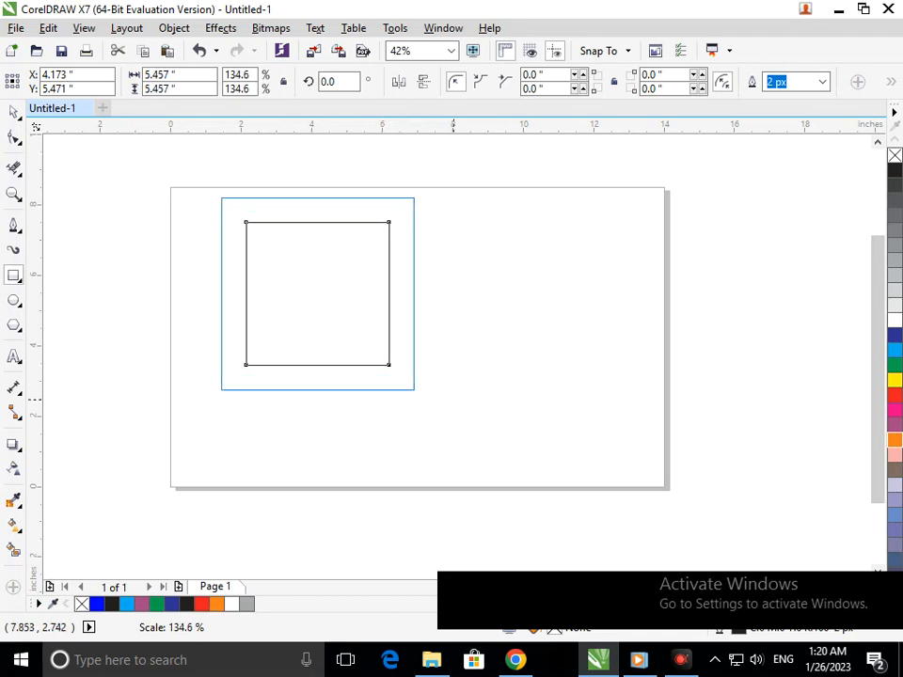
Move the square to the middle of the page and enlarge it to about 6.2 inches per side
{"action": "left_click", "coordinate": [13, 112]}
{"action": "left_click_drag", "start_coordinate": [352, 320], "coordinate": [438, 360]}
{"action": "left_click_drag", "start_coordinate": [505, 432], "coordinate": [510, 492]}
{"action": "left_click", "coordinate": [423, 398]}
{"action": "left_click", "coordinate": [418, 398]}
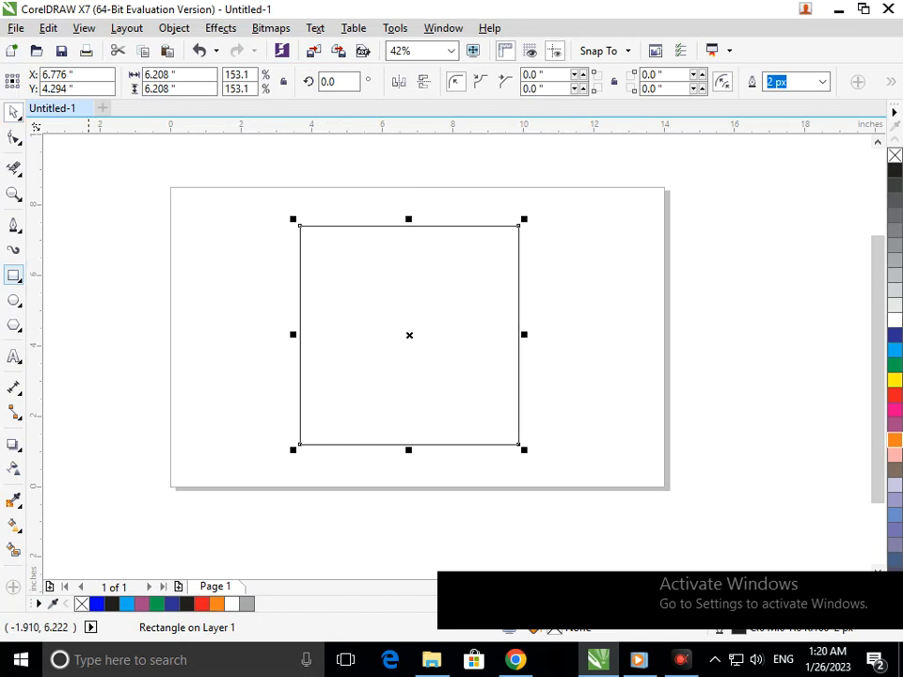
Draw a full-height vertical strip along the square's left edge, about 1.53 inches wide
{"action": "left_click", "coordinate": [18, 279]}
{"action": "left_click", "coordinate": [79, 273]}
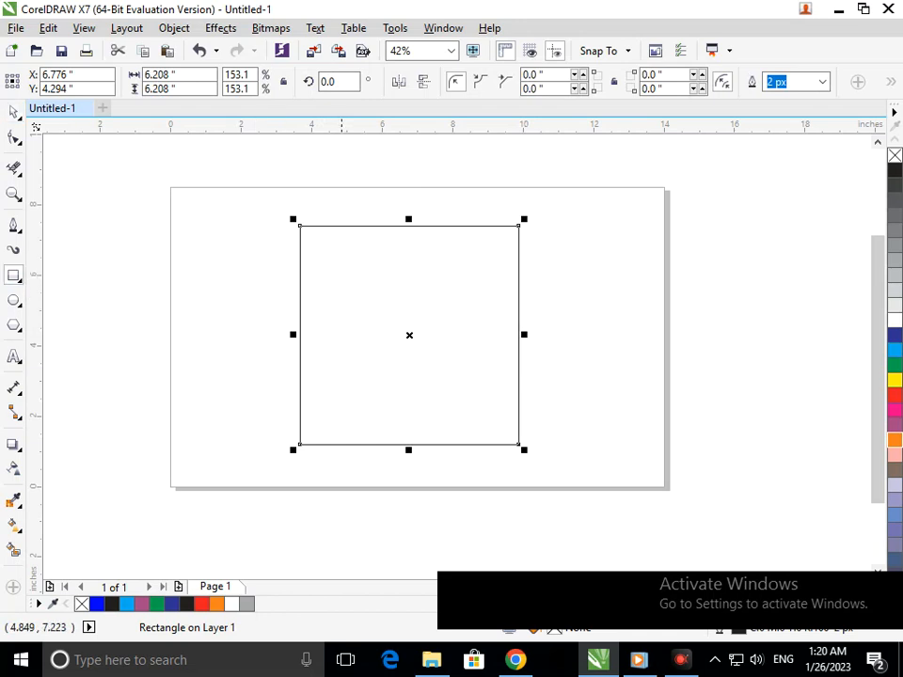
{"action": "left_click_drag", "start_coordinate": [342, 225], "coordinate": [299, 444]}
{"action": "mouse_move", "coordinate": [352, 334]}
{"action": "left_mouse_down"}
{"action": "mouse_move", "coordinate": [361, 334]}
{"action": "mouse_move", "coordinate": [335, 329]}
{"action": "mouse_move", "coordinate": [354, 330]}
{"action": "left_mouse_up"}
{"action": "left_click", "coordinate": [13, 112]}
{"action": "left_click", "coordinate": [212, 287]}
{"action": "key", "text": "ctrl+z"}
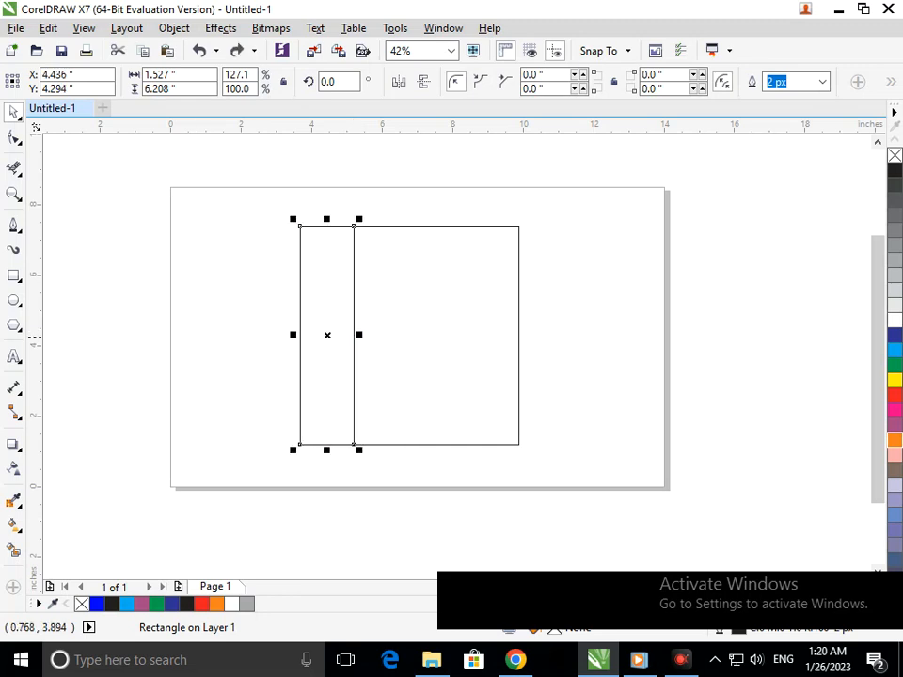
Duplicate the strip side by side until four strips span the square, and delete the original outer square
{"action": "left_click_drag", "start_coordinate": [296, 335], "coordinate": [354, 335]}
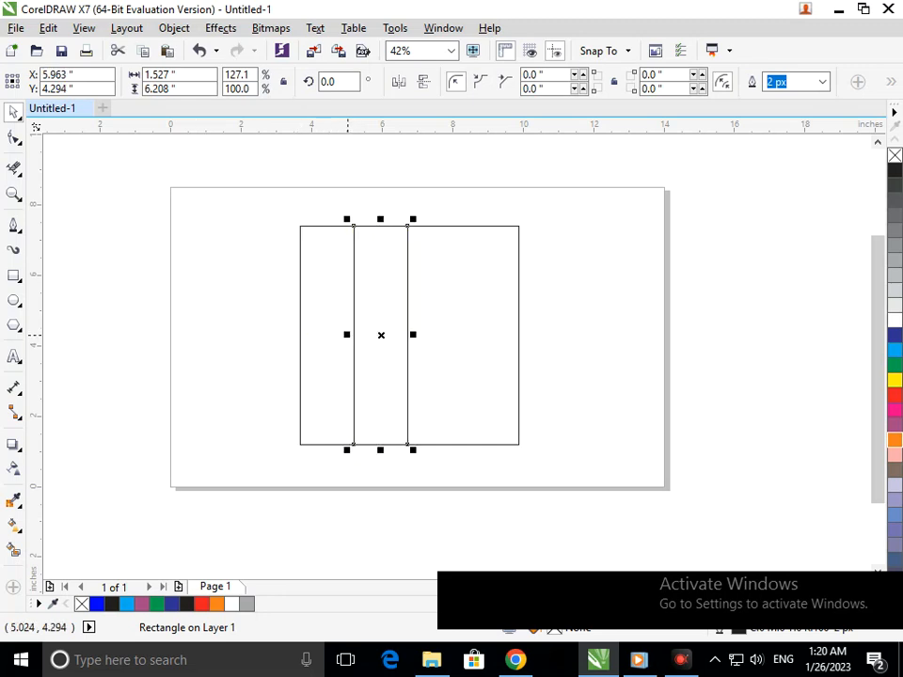
{"action": "key", "text": "ctrl+r"}
{"action": "key", "text": "ctrl+r"}
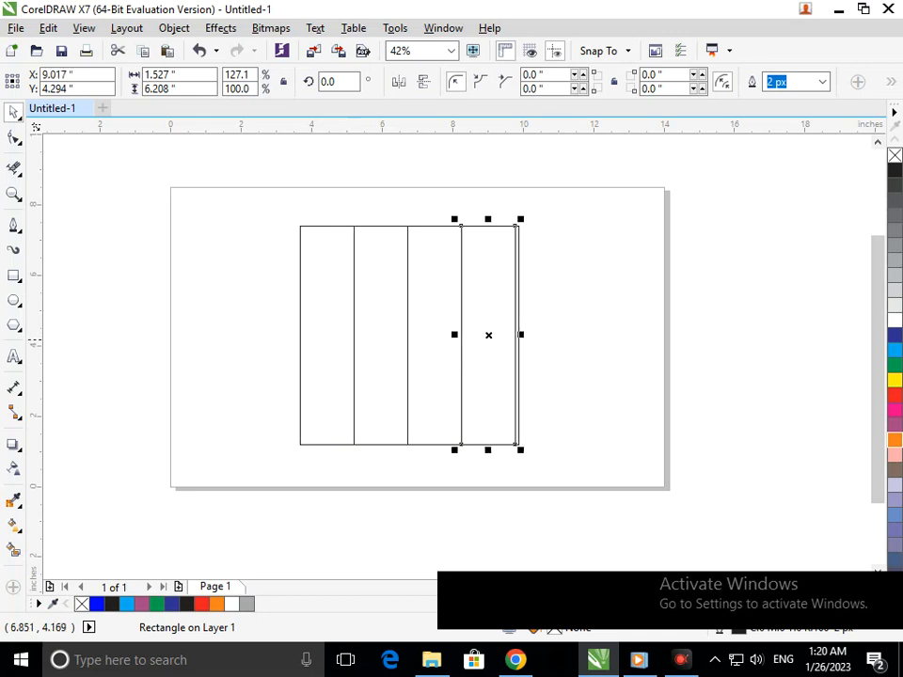
{"action": "key", "text": "Escape"}
{"action": "left_click_drag", "start_coordinate": [519, 332], "coordinate": [629, 325]}
{"action": "key", "text": "Delete"}
{"action": "left_click_drag", "start_coordinate": [193, 192], "coordinate": [586, 498]}
{"action": "left_click", "coordinate": [497, 443]}
{"action": "left_click_drag", "start_coordinate": [528, 455], "coordinate": [340, 398]}
{"action": "key", "text": "ctrl+z"}
{"action": "left_click_drag", "start_coordinate": [524, 450], "coordinate": [331, 413]}
{"action": "key", "text": "ctrl+z"}
{"action": "key", "text": "Escape"}
Create a copy of the four strips rotated to 270° over the originals to form a four-by-four grid
{"action": "left_click_drag", "start_coordinate": [268, 196], "coordinate": [595, 496]}
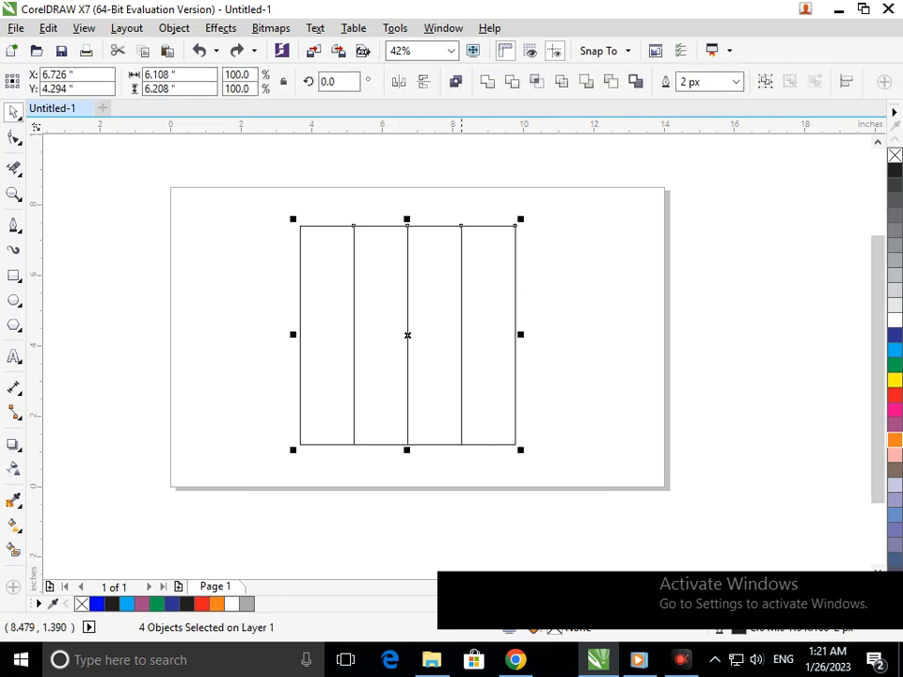
{"action": "left_click", "coordinate": [407, 326]}
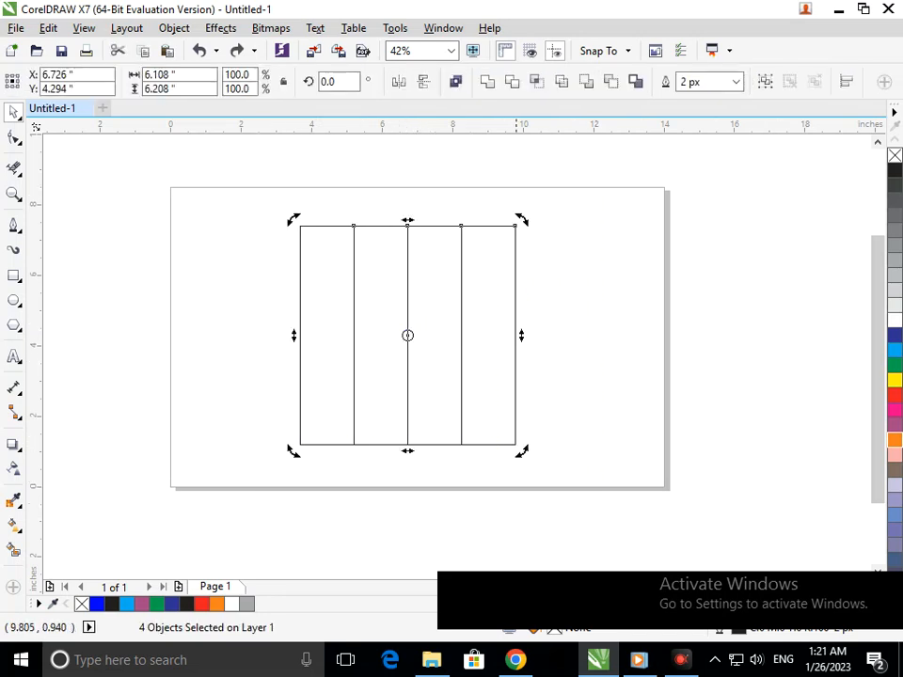
{"action": "left_click_drag", "start_coordinate": [522, 451], "coordinate": [310, 427]}
Nudge the rotated strips until their upper and left edges line up with the vertical strips
{"action": "key", "text": "Down"}
{"action": "key", "text": "Down"}
{"action": "key", "text": "Down"}
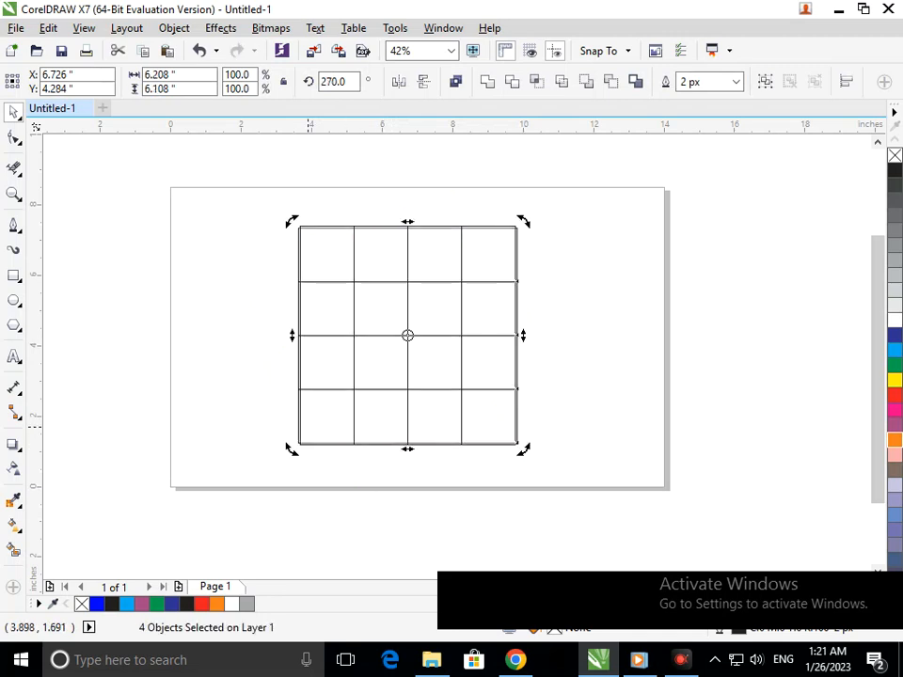
{"action": "key", "text": "Up"}
{"action": "key", "text": "Up"}
{"action": "key", "text": "Up"}
{"action": "key", "text": "Up"}
{"action": "key", "text": "Up"}
{"action": "key", "text": "Right"}
{"action": "key", "text": "Right"}
{"action": "key", "text": "Right"}
{"action": "key", "text": "Right"}
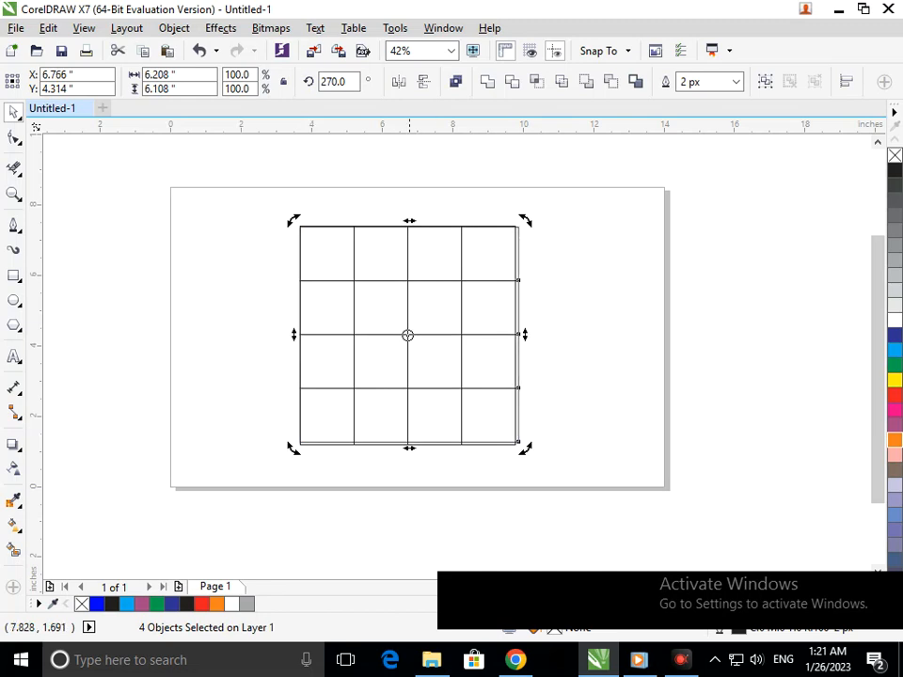
Group the horizontal strips and stretch the group down to the vertical strips' lower edge, about 6.18 inches high
{"action": "scroll", "coordinate": [423, 560], "scroll_direction": "up", "scroll_amount": 2}
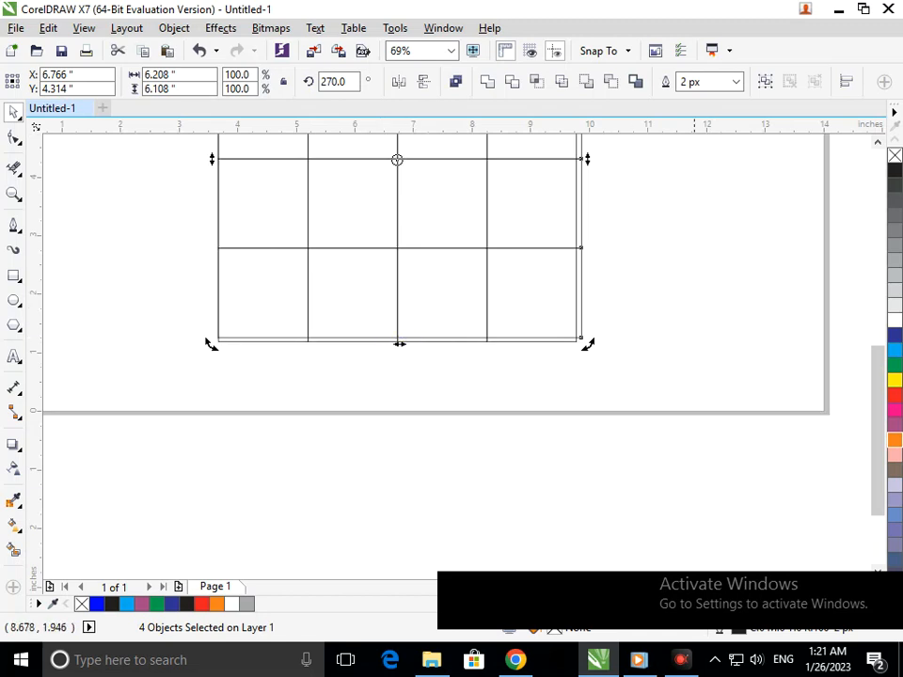
{"action": "key", "text": "ctrl+g"}
{"action": "left_click", "coordinate": [400, 339]}
{"action": "left_click", "coordinate": [400, 339]}
{"action": "left_click_drag", "start_coordinate": [399, 342], "coordinate": [400, 345]}
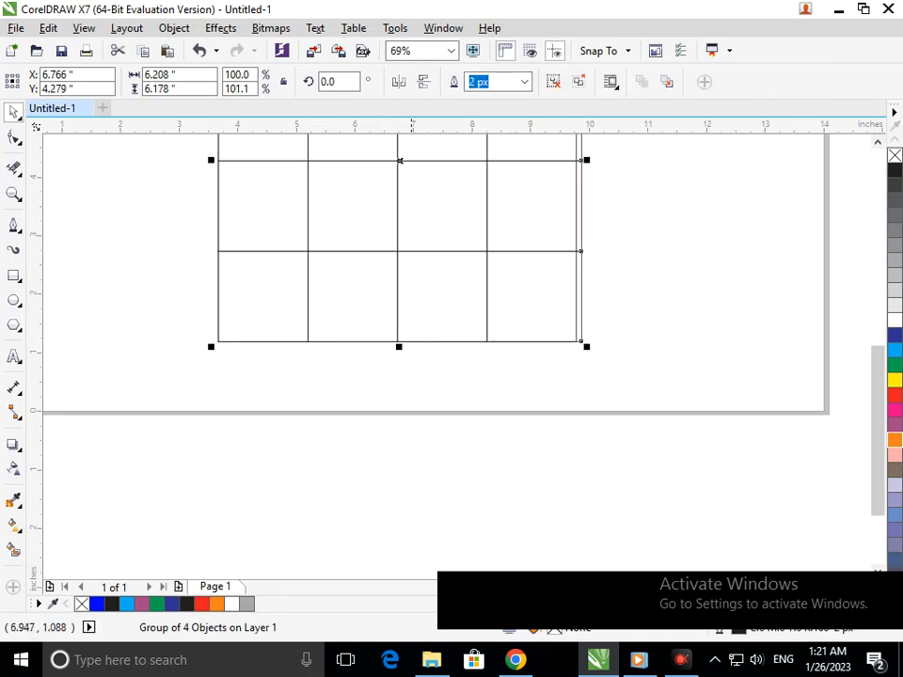
Narrow the horizontal strip group to about 6.12 inches so its right edge meets the last vertical strip
{"action": "left_click", "coordinate": [465, 384]}
{"action": "left_click_drag", "start_coordinate": [585, 331], "coordinate": [587, 331]}
{"action": "scroll", "coordinate": [577, 329], "scroll_direction": "down", "scroll_amount": 1}
{"action": "scroll", "coordinate": [569, 333], "scroll_direction": "up", "scroll_amount": 3}
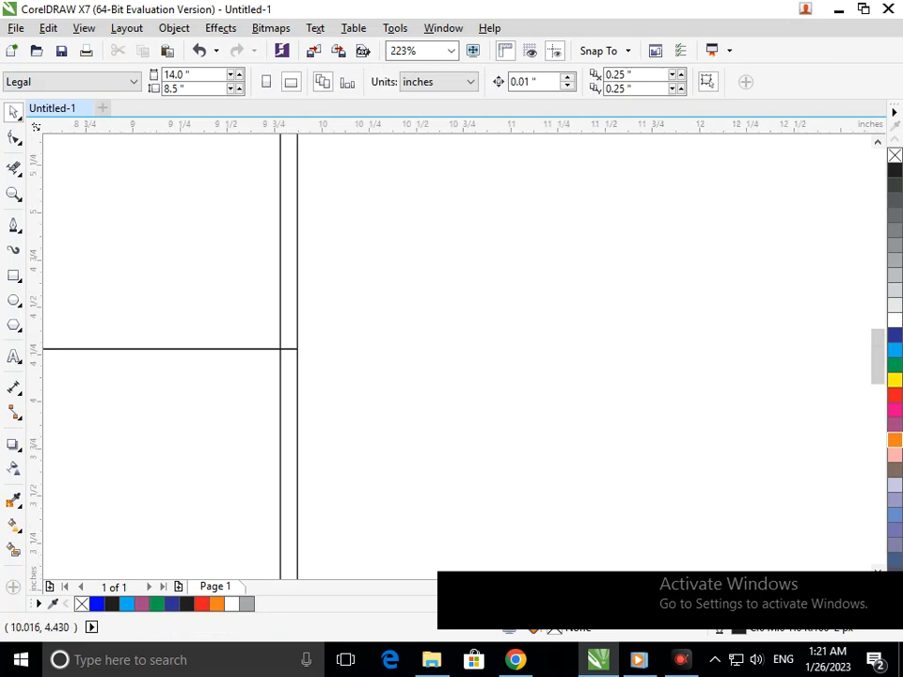
{"action": "scroll", "coordinate": [278, 349], "scroll_direction": "up", "scroll_amount": 3}
{"action": "left_click", "coordinate": [295, 354]}
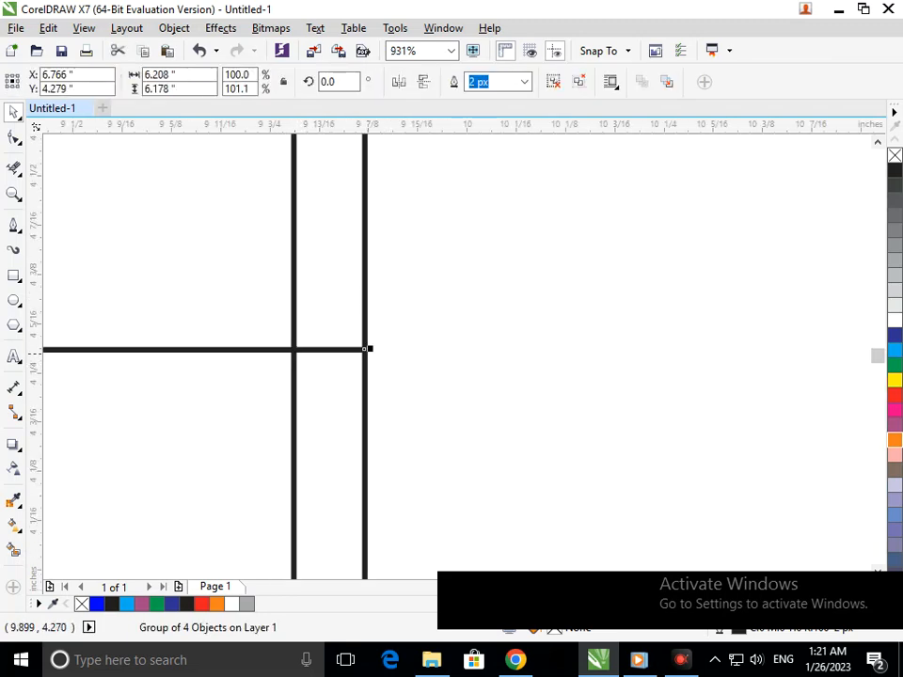
{"action": "left_click_drag", "start_coordinate": [367, 349], "coordinate": [294, 349]}
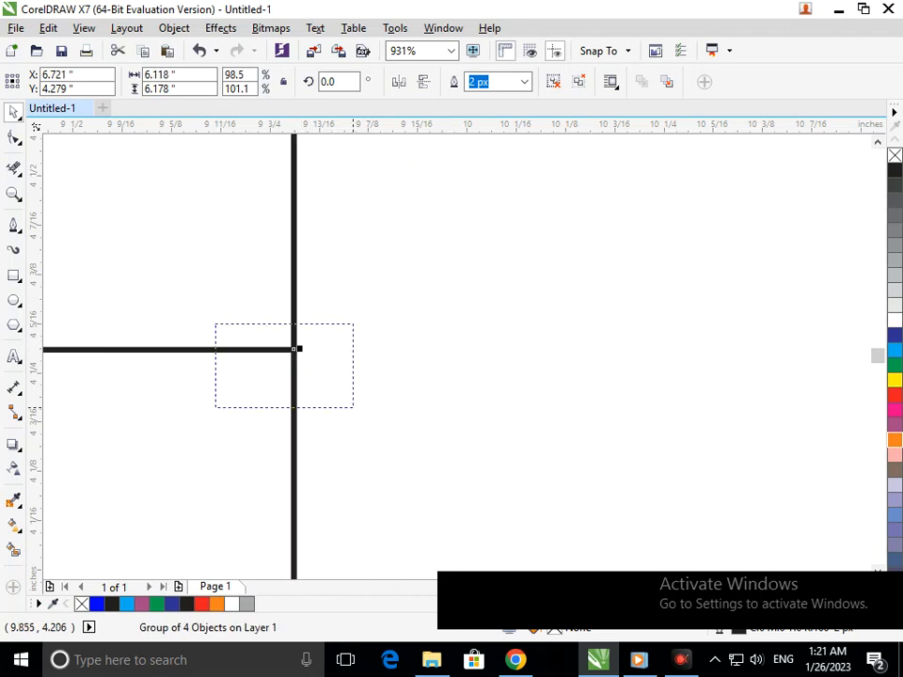
{"action": "scroll", "coordinate": [295, 349], "scroll_direction": "down", "scroll_amount": 8}
{"action": "key", "text": "Escape"}
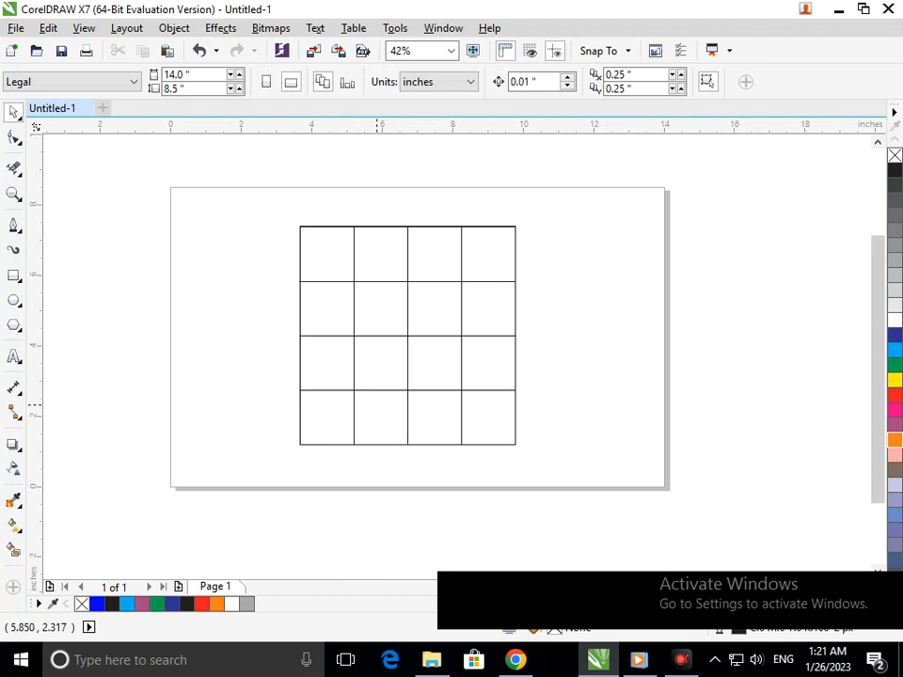
{"action": "left_click_drag", "start_coordinate": [379, 406], "coordinate": [377, 454]}
{"action": "key", "text": "ctrl+z"}
{"action": "left_click", "coordinate": [425, 498]}
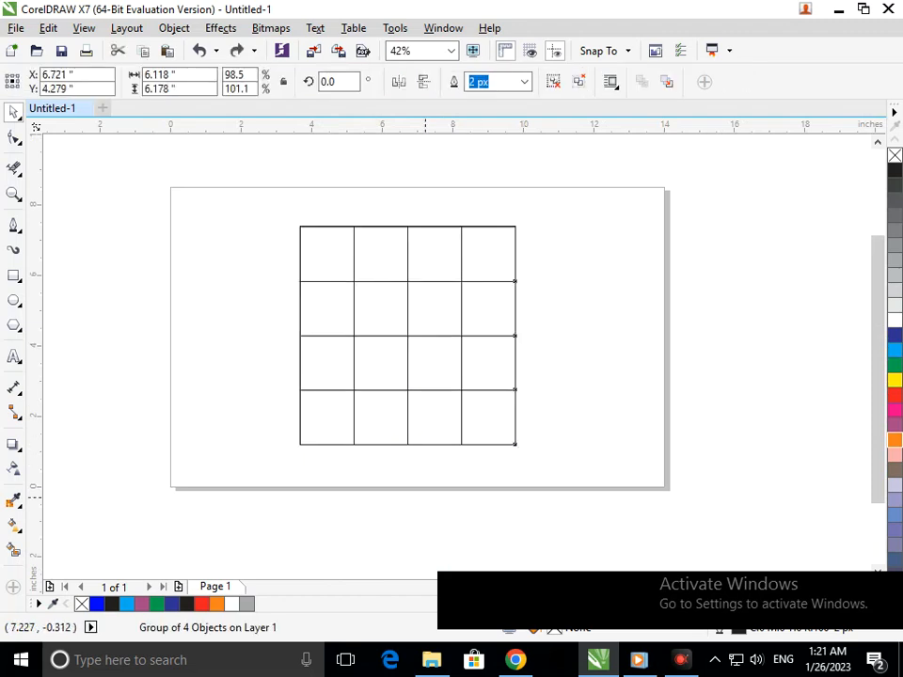
Draw a 1.527 by 6.208 inch rectangle over the grid's second column
{"action": "left_click", "coordinate": [13, 272]}
{"action": "left_click_drag", "start_coordinate": [407, 227], "coordinate": [353, 444]}
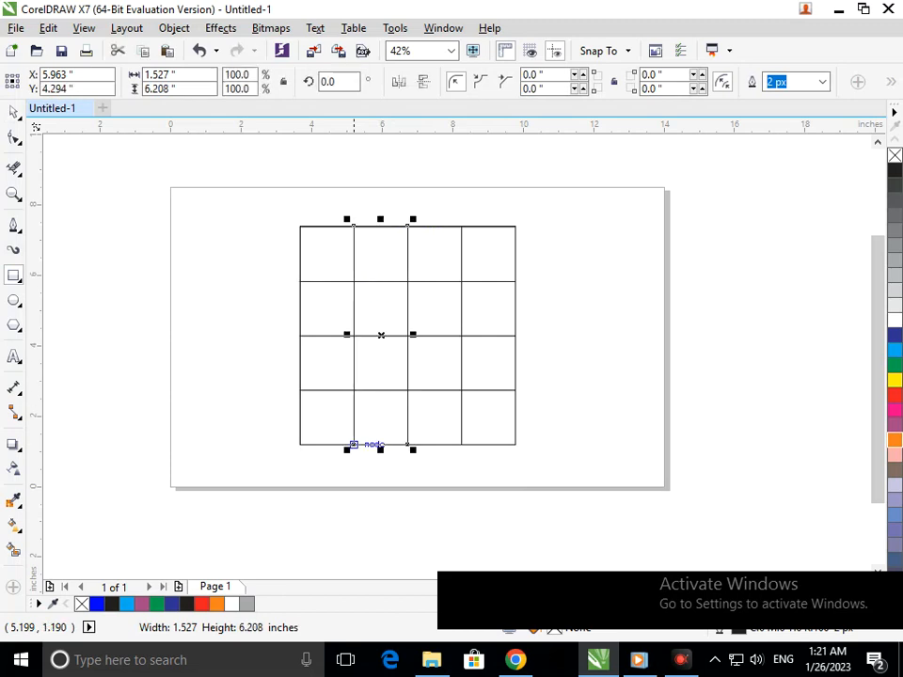
{"action": "left_click", "coordinate": [14, 113]}
Lengthen the new rectangle to 177.4% and rotate it about 45.8° so it crosses the grid diagonally from upper left to lower right
{"action": "left_click", "coordinate": [371, 299]}
{"action": "left_click", "coordinate": [373, 299]}
{"action": "left_click_drag", "start_coordinate": [380, 449], "coordinate": [604, 470]}
{"action": "left_click", "coordinate": [381, 489]}
{"action": "left_click", "coordinate": [549, 504]}
{"action": "left_click_drag", "start_coordinate": [511, 459], "coordinate": [514, 486]}
{"action": "left_click", "coordinate": [519, 497]}
{"action": "left_click", "coordinate": [515, 486]}
{"action": "left_click_drag", "start_coordinate": [548, 521], "coordinate": [566, 521]}
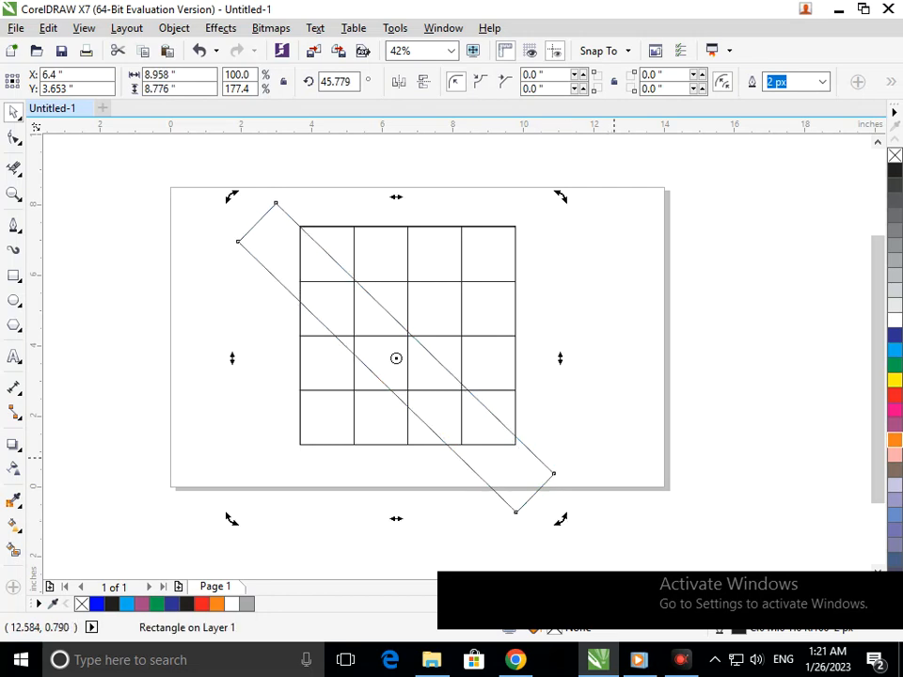
Nudge the diagonal rectangle slightly left and down toward the grid's lower-right corner
{"action": "key", "text": "Left"}
{"action": "key", "text": "Left"}
{"action": "key", "text": "Down"}
{"action": "key", "text": "Down"}
{"action": "key", "text": "Down"}
{"action": "key", "text": "Down"}
{"action": "key", "text": "Down"}
{"action": "key", "text": "Down"}
{"action": "key", "text": "Down"}
{"action": "key", "text": "Down"}
{"action": "key", "text": "Down"}
{"action": "key", "text": "Down"}
{"action": "key", "text": "Down"}
{"action": "key", "text": "Down"}
{"action": "key", "text": "Down"}
{"action": "key", "text": "Down"}
{"action": "key", "text": "Down"}
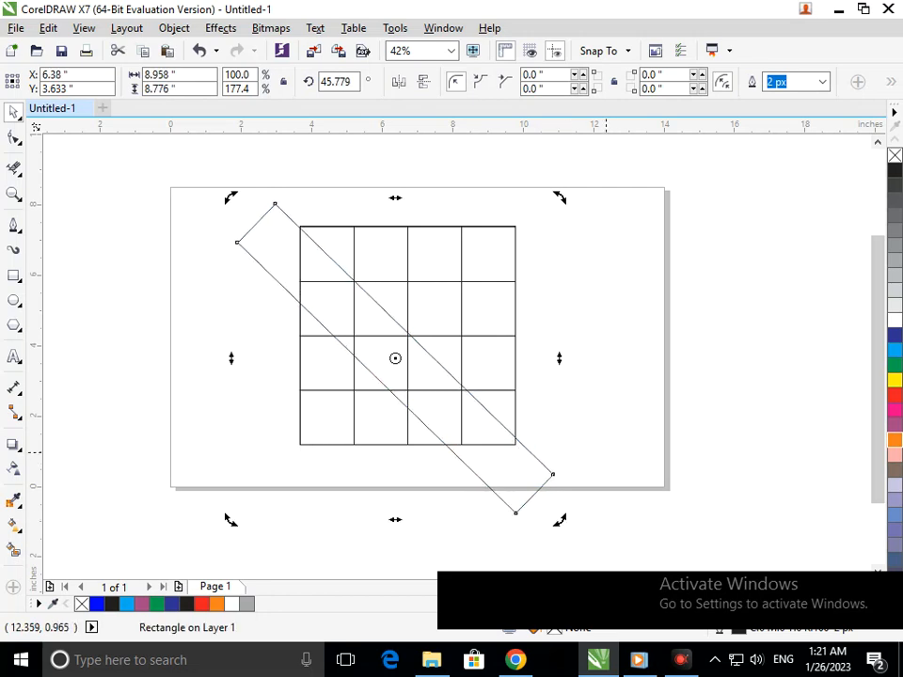
{"action": "key", "text": "Down"}
{"action": "key", "text": "Down"}
{"action": "key", "text": "Down"}
{"action": "key", "text": "Down"}
{"action": "key", "text": "Down"}
{"action": "key", "text": "Down"}
{"action": "key", "text": "Down"}
{"action": "key", "text": "Down"}
{"action": "key", "text": "Down"}
{"action": "key", "text": "Down"}
{"action": "key", "text": "Down"}
{"action": "key", "text": "Down"}
{"action": "key", "text": "Down"}
{"action": "key", "text": "Down"}
{"action": "key", "text": "Down"}
{"action": "key", "text": "Down"}
{"action": "key", "text": "Down"}
{"action": "key", "text": "Up"}
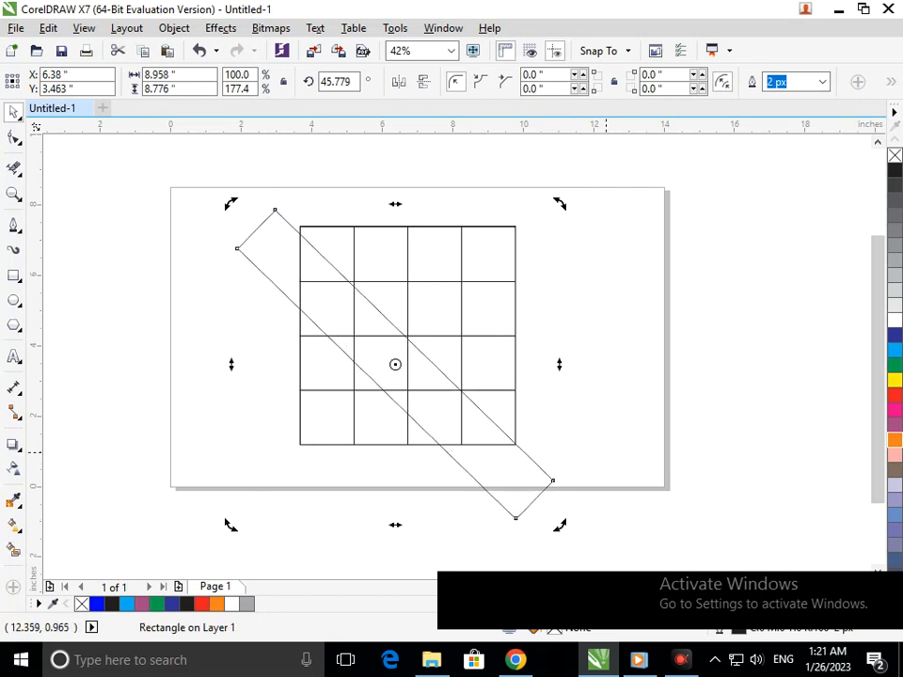
Fine-tune the diagonal rectangle's rotation to about 45° so its upper edge follows the grid's diagonal
{"action": "left_click", "coordinate": [553, 481]}
{"action": "left_click", "coordinate": [532, 490]}
{"action": "mouse_move", "coordinate": [558, 530]}
{"action": "left_mouse_down"}
{"action": "mouse_move", "coordinate": [563, 524]}
{"action": "mouse_move", "coordinate": [555, 533]}
{"action": "left_mouse_up"}
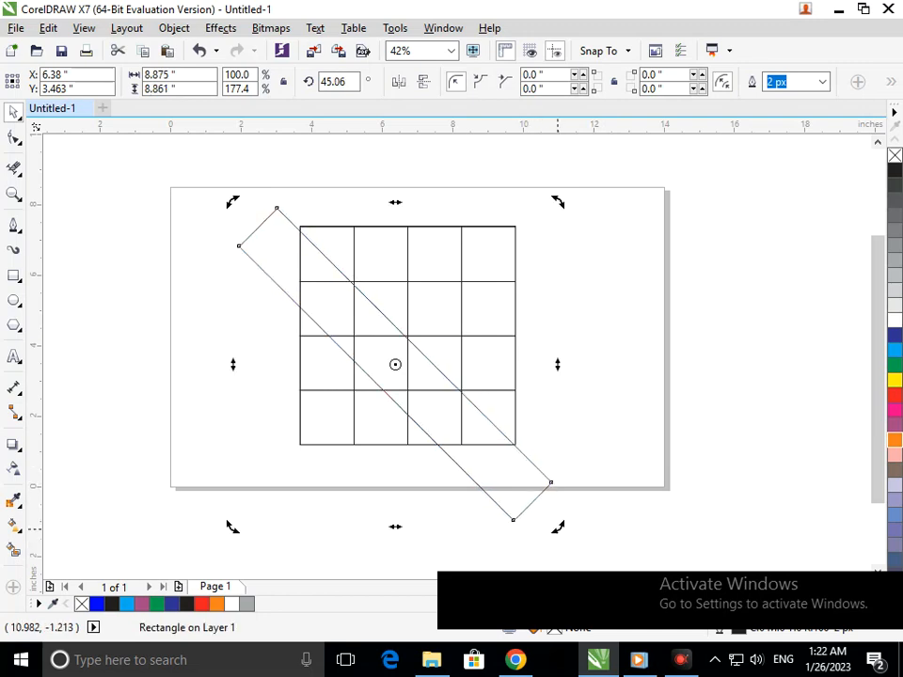
{"action": "left_click_drag", "start_coordinate": [566, 535], "coordinate": [554, 528]}
Duplicate the diagonal rectangle with a small offset toward the lower left to create a narrow gap along its edge
{"action": "left_click", "coordinate": [371, 473]}
{"action": "left_click", "coordinate": [497, 485]}
{"action": "left_click_drag", "start_coordinate": [283, 222], "coordinate": [269, 233]}
{"action": "left_click", "coordinate": [562, 399]}
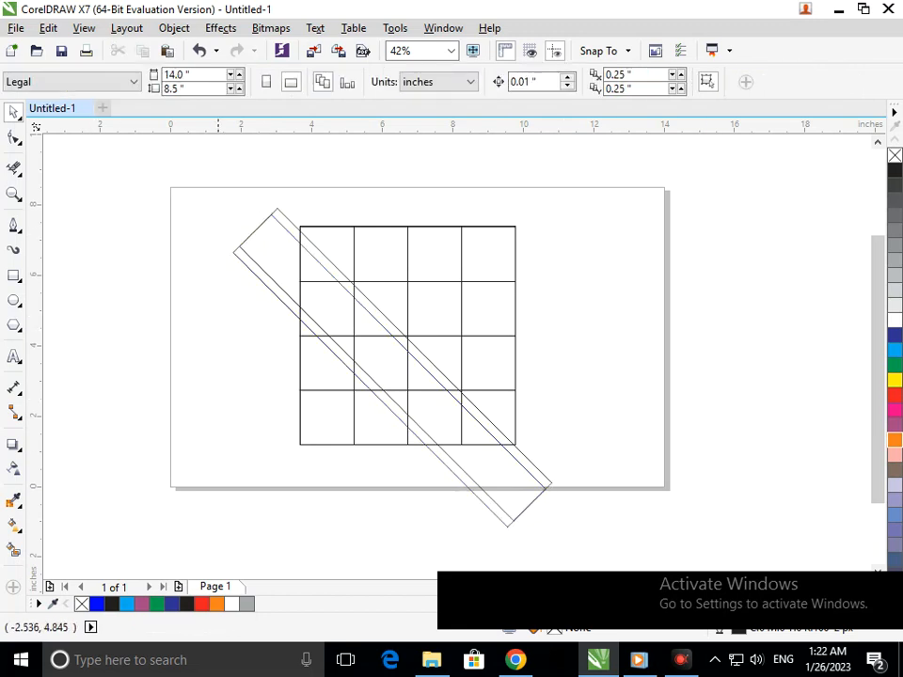
Draw a circle across the grid's upper-right three-by-three cells and add a concentric copy scaled to 33.6% in the centre cell
{"action": "left_click", "coordinate": [14, 299]}
{"action": "mouse_move", "coordinate": [516, 231]}
{"action": "left_mouse_down"}
{"action": "mouse_move", "coordinate": [454, 287]}
{"action": "mouse_move", "coordinate": [420, 348]}
{"action": "mouse_move", "coordinate": [354, 389]}
{"action": "left_mouse_up"}
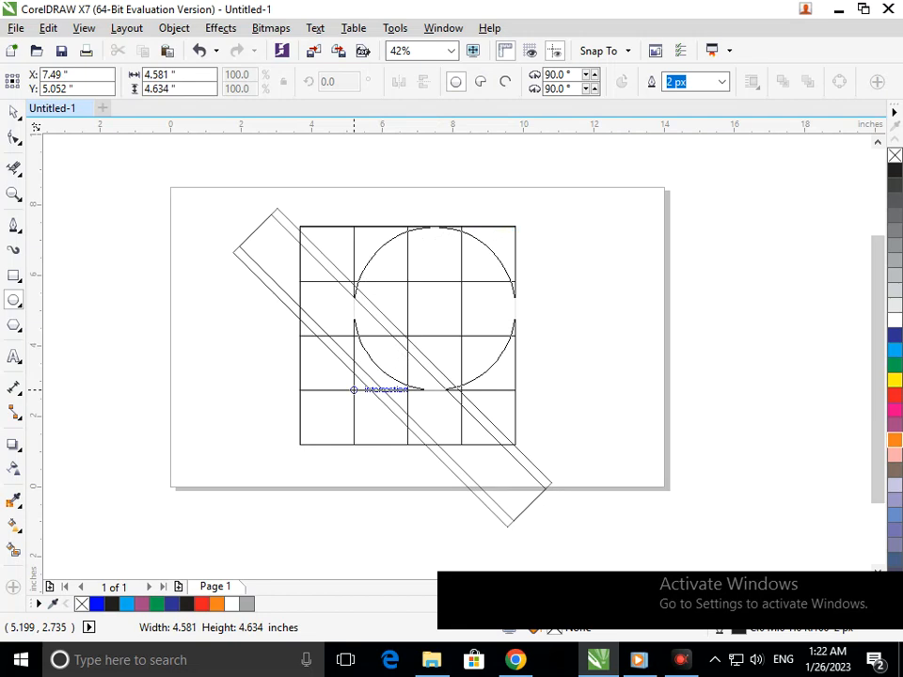
{"action": "mouse_move", "coordinate": [353, 390]}
{"action": "left_mouse_down"}
{"action": "mouse_move", "coordinate": [421, 352]}
{"action": "mouse_move", "coordinate": [408, 362]}
{"action": "left_mouse_up"}
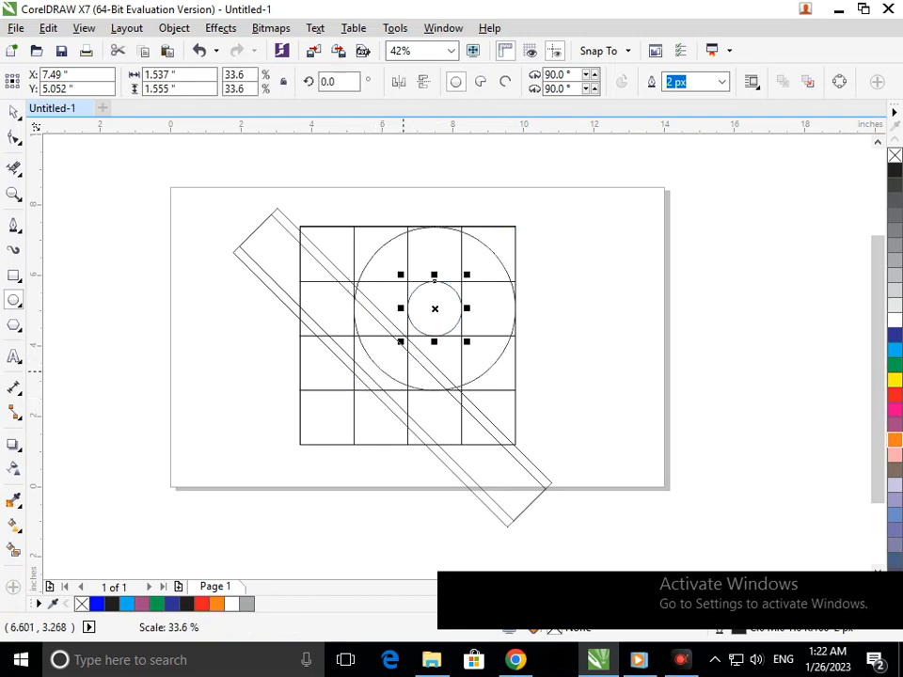
Smart-fill the grid's lower-left cell and the lower part of the diagonal band in blue
{"action": "left_click", "coordinate": [13, 550]}
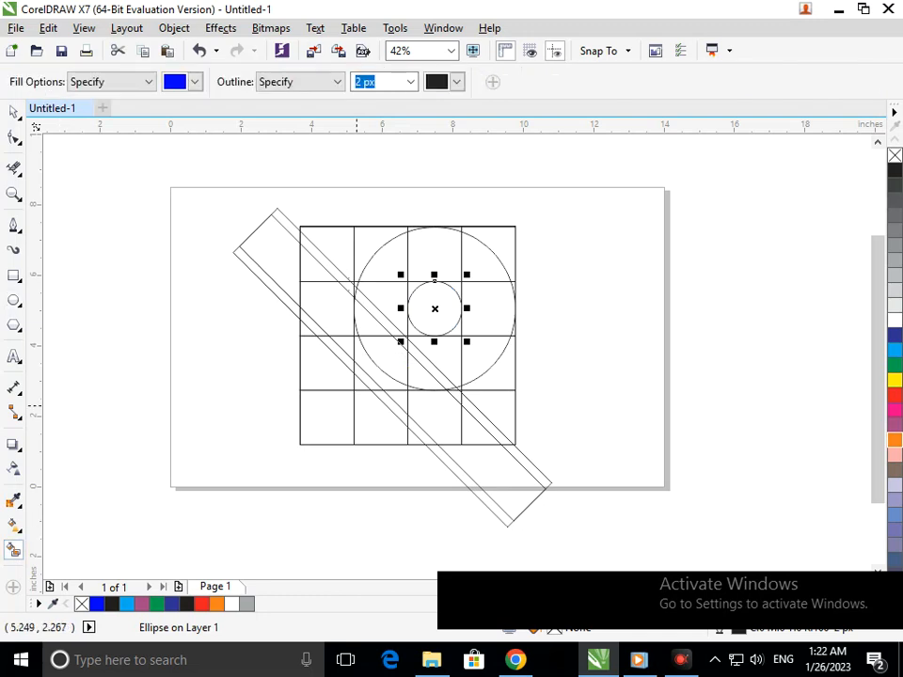
{"action": "left_click", "coordinate": [335, 410]}
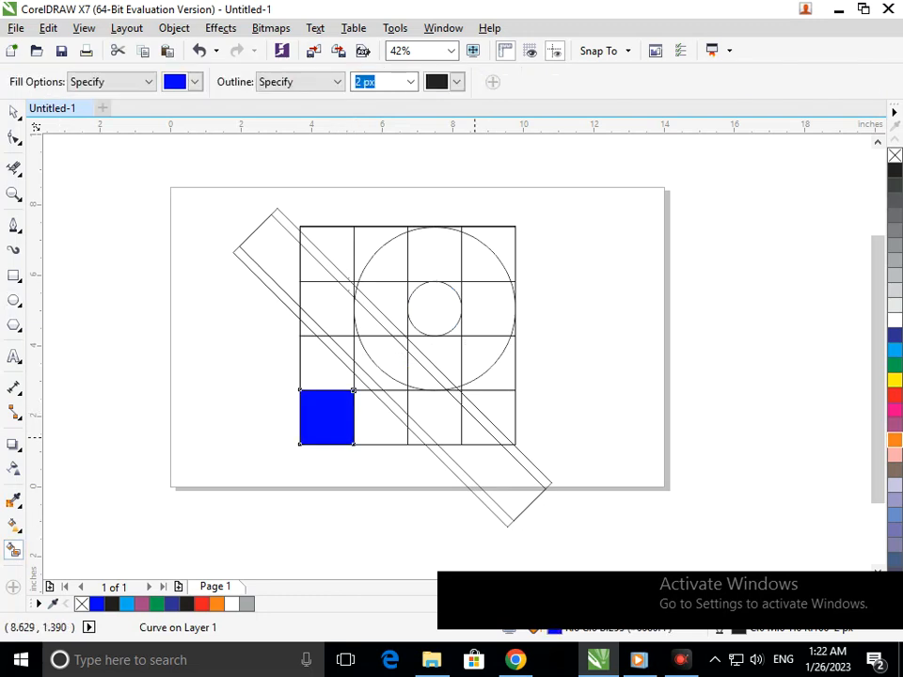
{"action": "left_click", "coordinate": [474, 436]}
{"action": "left_click", "coordinate": [438, 428]}
{"action": "left_click", "coordinate": [392, 405]}
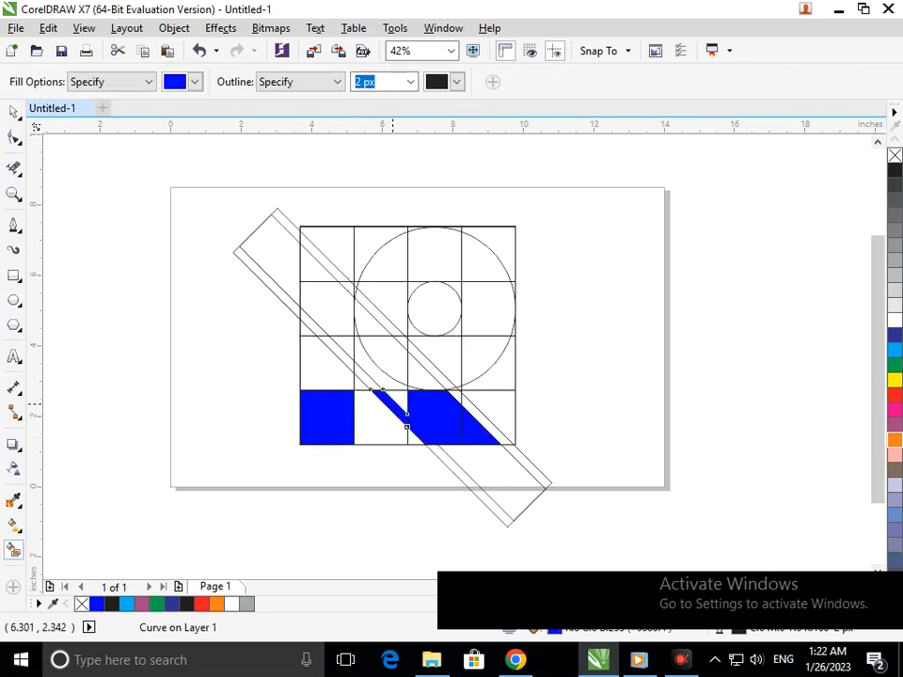
{"action": "left_click", "coordinate": [404, 382]}
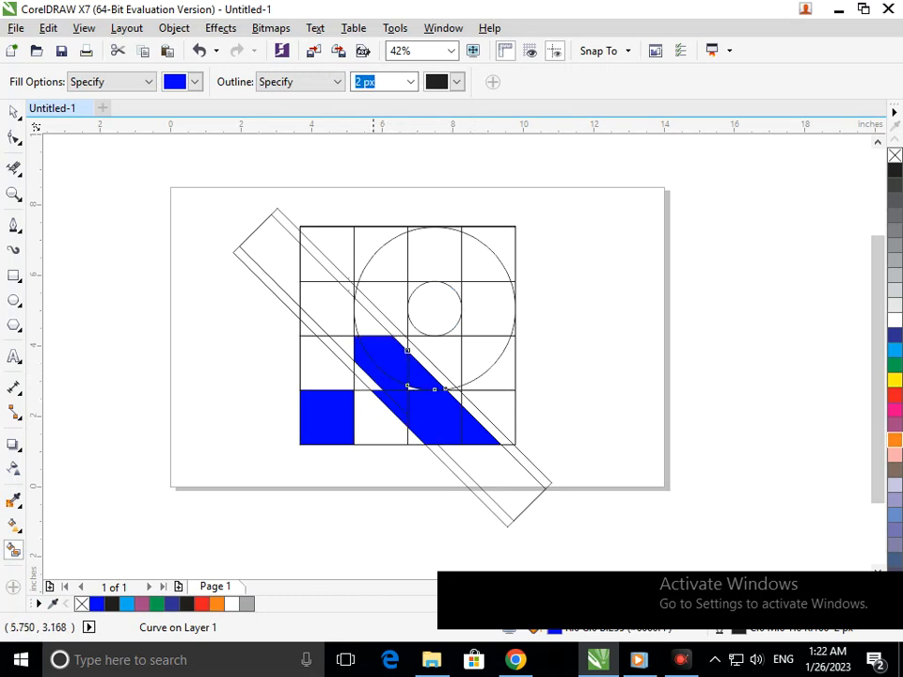
Smart-fill the remaining upper-left sections of the diagonal band in blue
{"action": "left_click", "coordinate": [346, 350]}
{"action": "left_click", "coordinate": [339, 329]}
{"action": "left_click", "coordinate": [312, 322]}
{"action": "left_click", "coordinate": [321, 276]}
Smart-fill the top row and the large circle's right and lower sections in blue, leaving the small circle and diagonal gap empty
{"action": "left_click", "coordinate": [334, 257]}
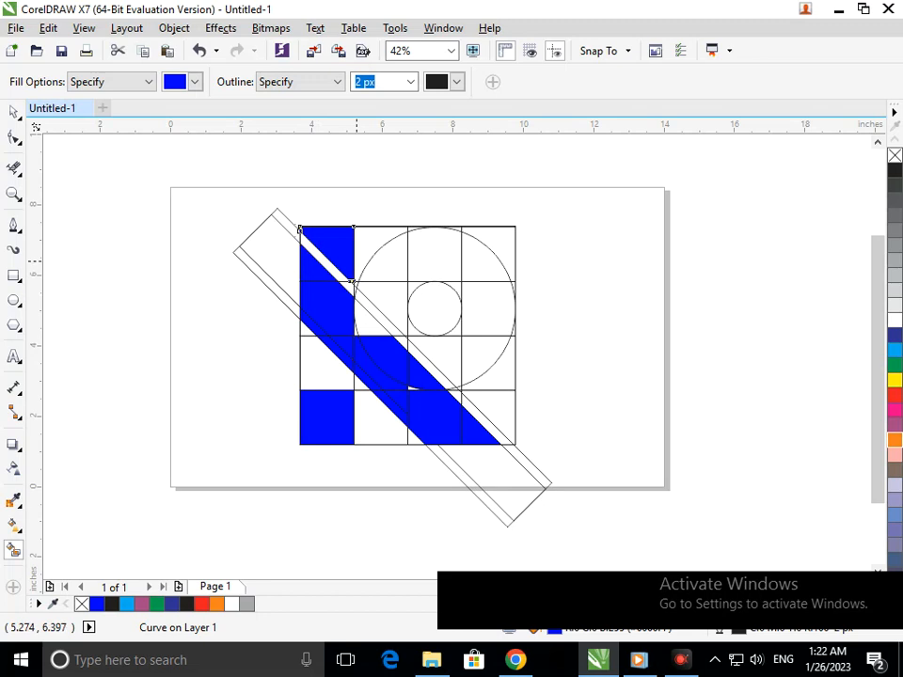
{"action": "left_click", "coordinate": [370, 250]}
{"action": "left_click", "coordinate": [390, 253]}
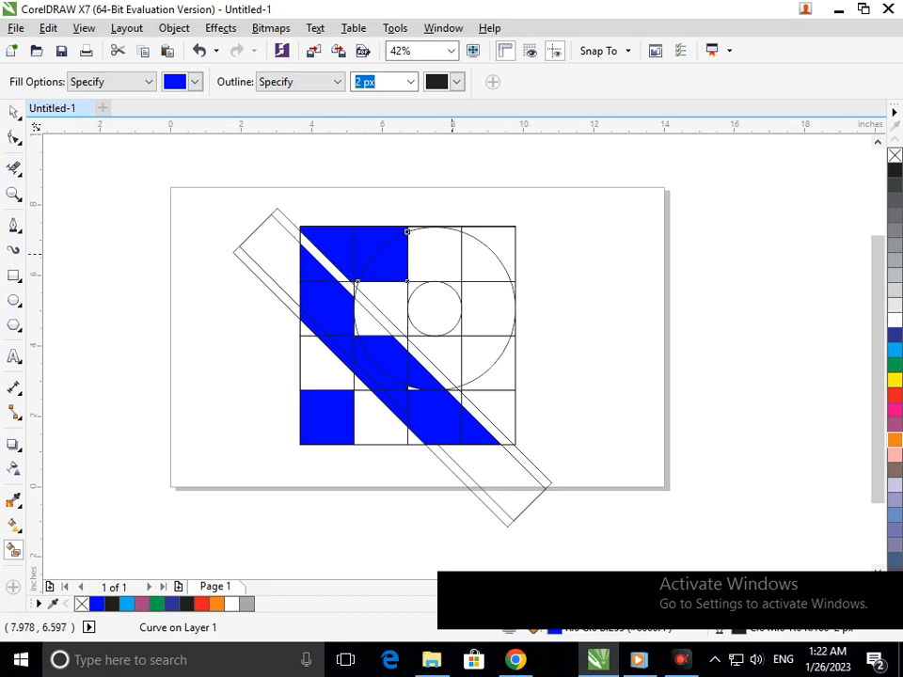
{"action": "left_click", "coordinate": [447, 254]}
{"action": "left_click", "coordinate": [475, 261]}
{"action": "left_click", "coordinate": [483, 303]}
{"action": "left_click", "coordinate": [471, 367]}
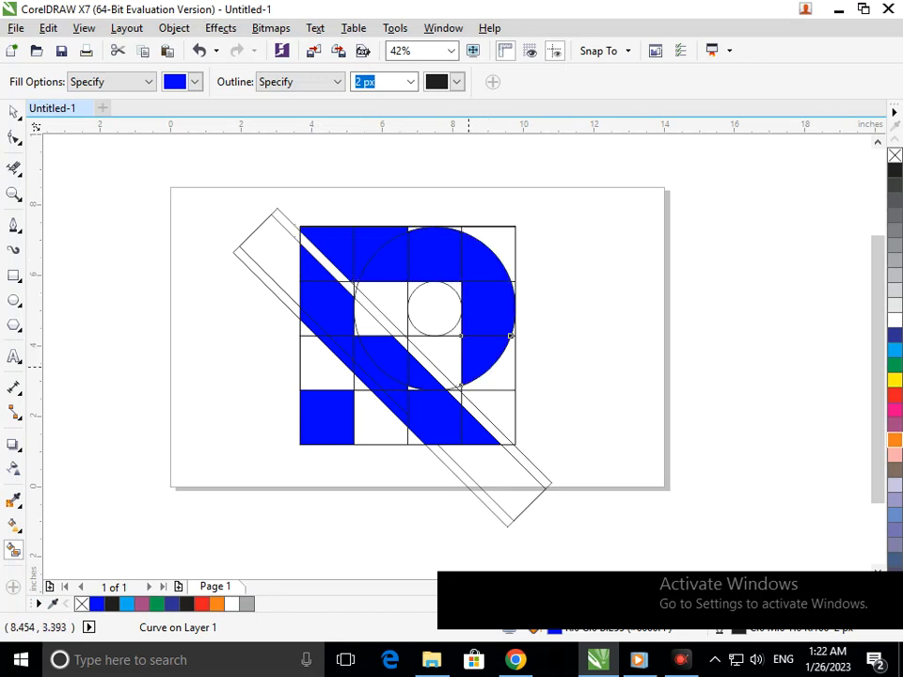
{"action": "left_click", "coordinate": [455, 356]}
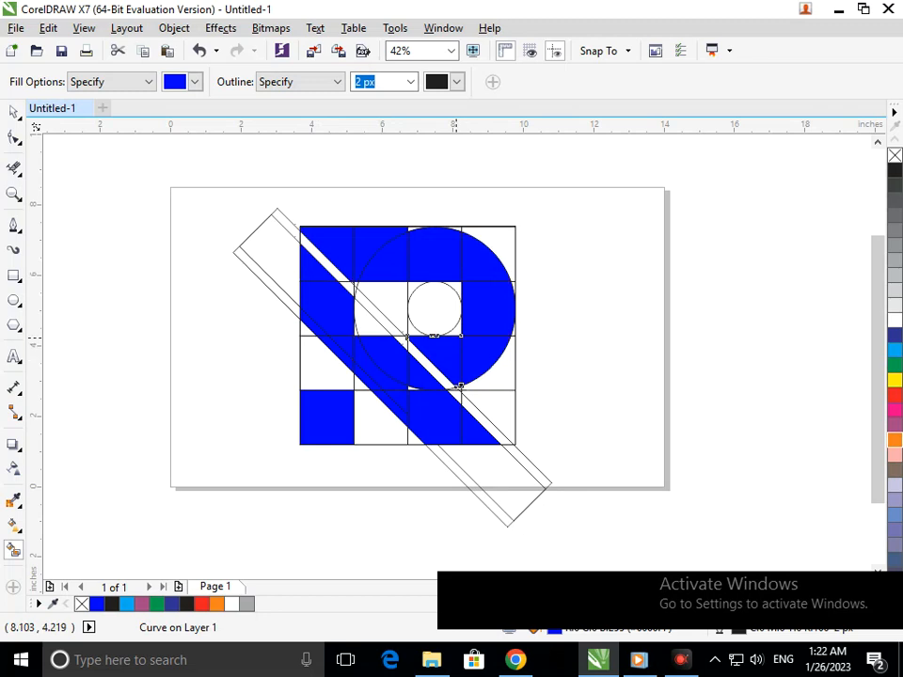
Smart-fill the leftover corner pieces around the small circle, at the large circle's top and beside the diagonal band in blue
{"action": "left_click", "coordinate": [452, 332]}
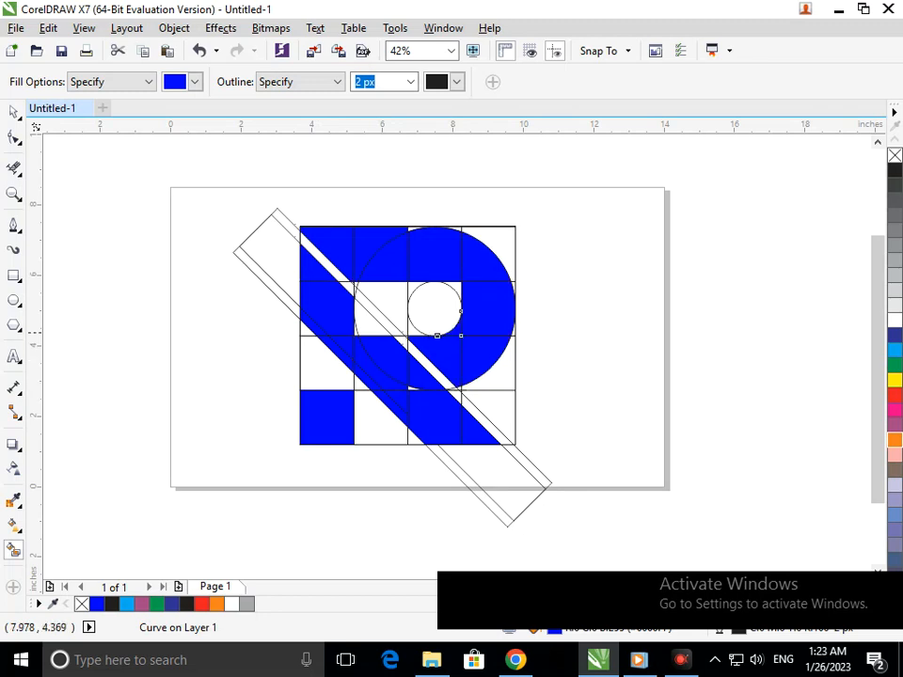
{"action": "left_click", "coordinate": [453, 288]}
{"action": "left_click", "coordinate": [414, 233]}
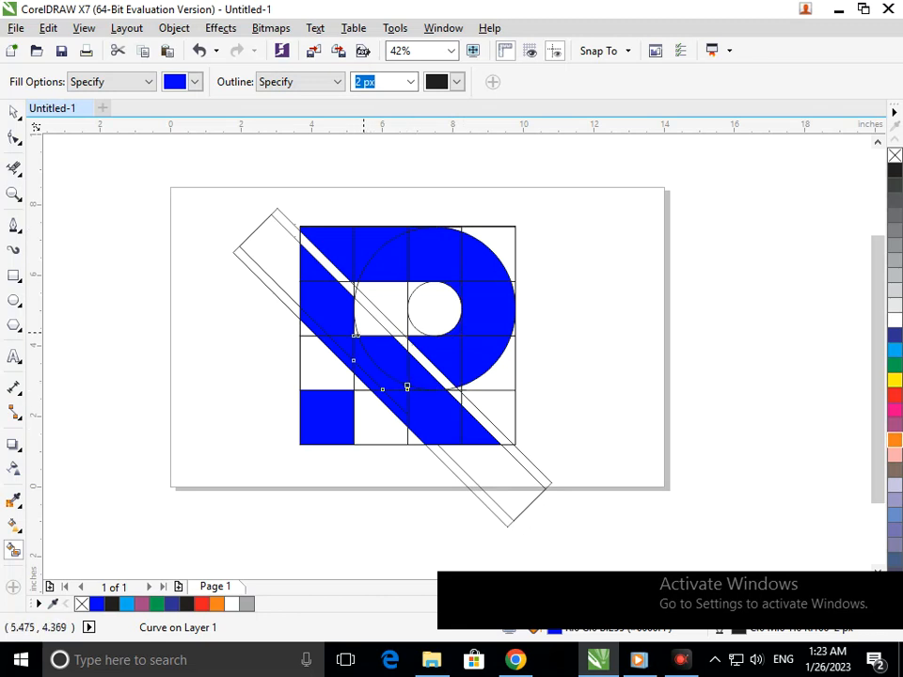
{"action": "left_click", "coordinate": [362, 329]}
{"action": "scroll", "coordinate": [336, 268], "scroll_direction": "up", "scroll_amount": 4}
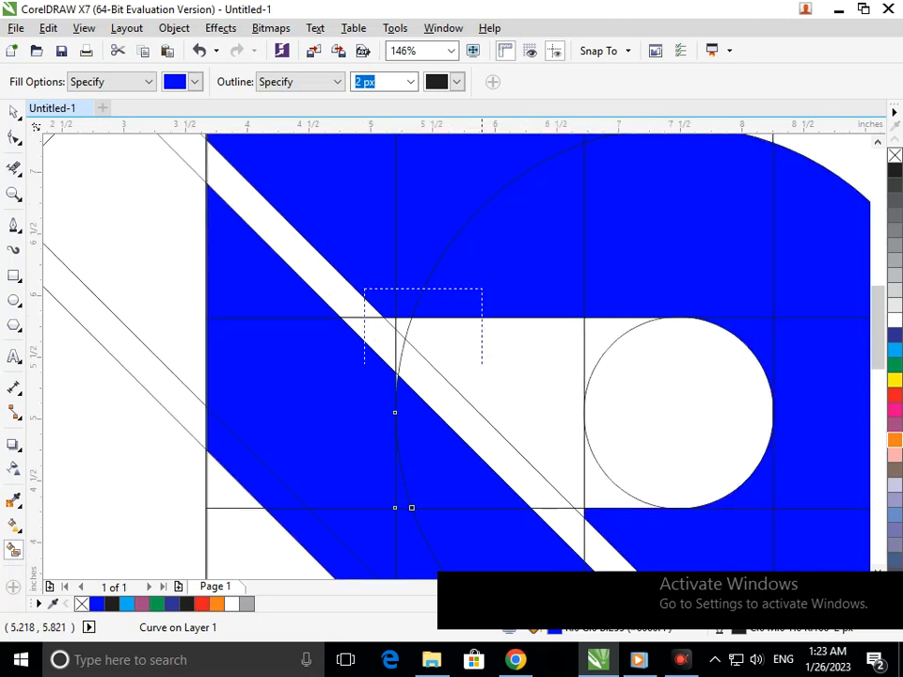
Delete the ungrouped sets of left-hand grid lines and the small construction circle around the blue logo
{"action": "scroll", "coordinate": [398, 356], "scroll_direction": "down", "scroll_amount": 4}
{"action": "scroll", "coordinate": [385, 328], "scroll_direction": "up", "scroll_amount": 5}
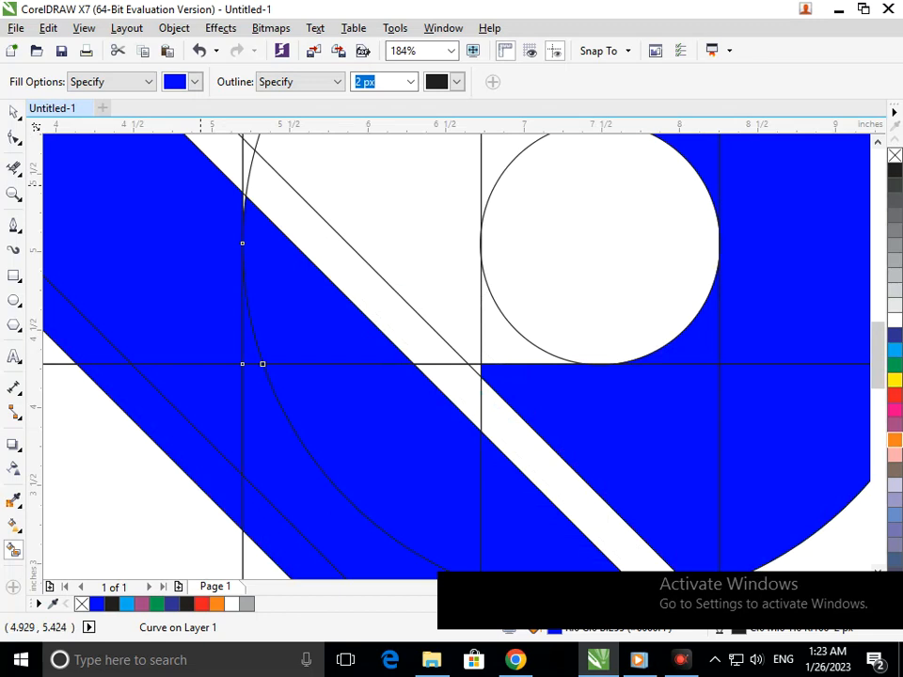
{"action": "scroll", "coordinate": [243, 208], "scroll_direction": "up", "scroll_amount": 6}
{"action": "scroll", "coordinate": [352, 294], "scroll_direction": "down", "scroll_amount": 10}
{"action": "left_click", "coordinate": [13, 112]}
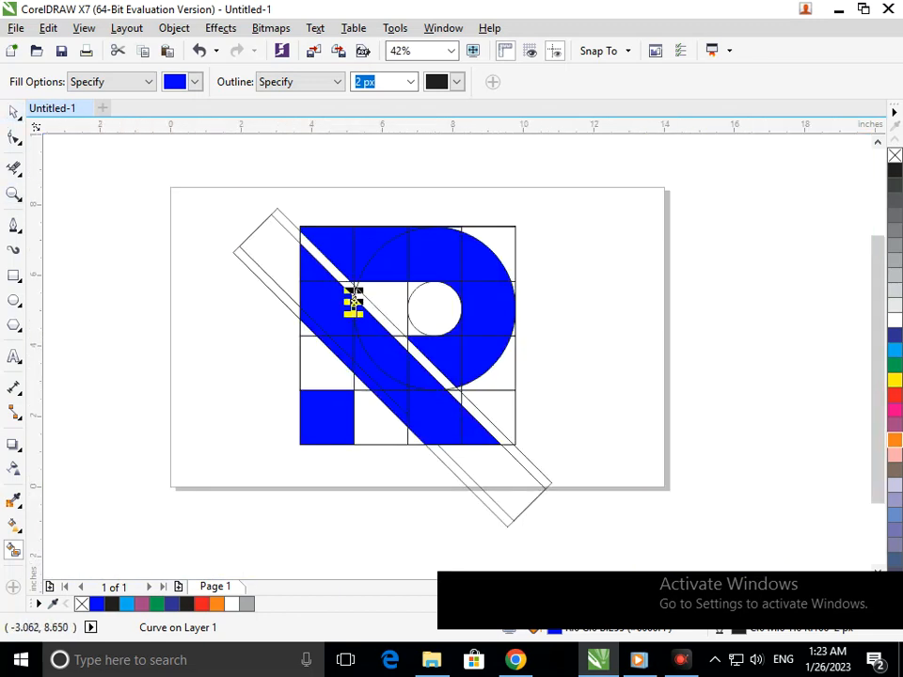
{"action": "left_click", "coordinate": [214, 263]}
{"action": "left_click_drag", "start_coordinate": [376, 444], "coordinate": [213, 438]}
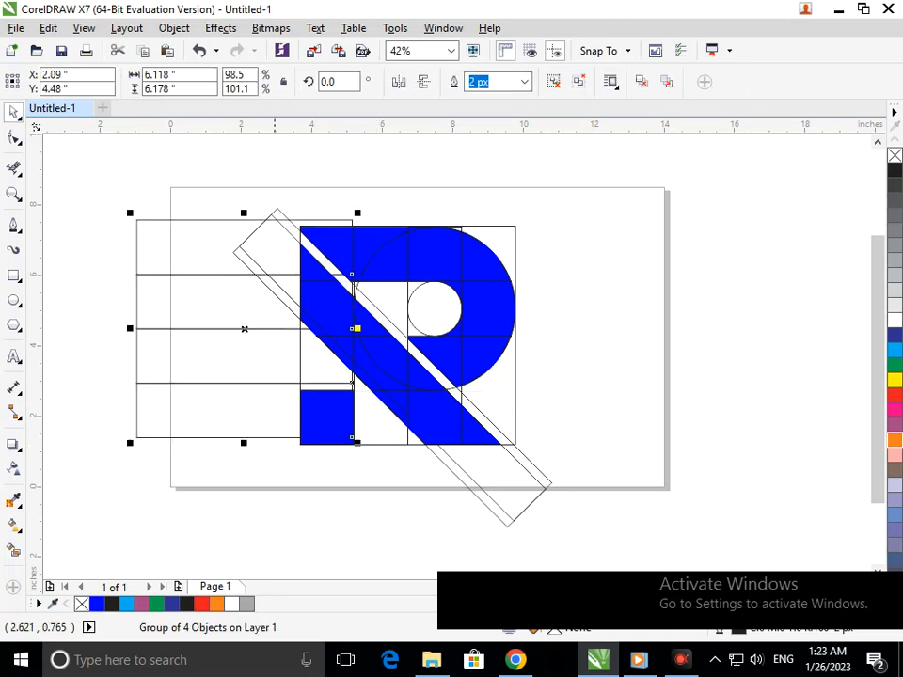
{"action": "key", "text": "Delete"}
{"action": "left_click_drag", "start_coordinate": [397, 444], "coordinate": [202, 444]}
{"action": "key", "text": "Delete"}
{"action": "left_click_drag", "start_coordinate": [301, 365], "coordinate": [145, 365]}
{"action": "key", "text": "Delete"}
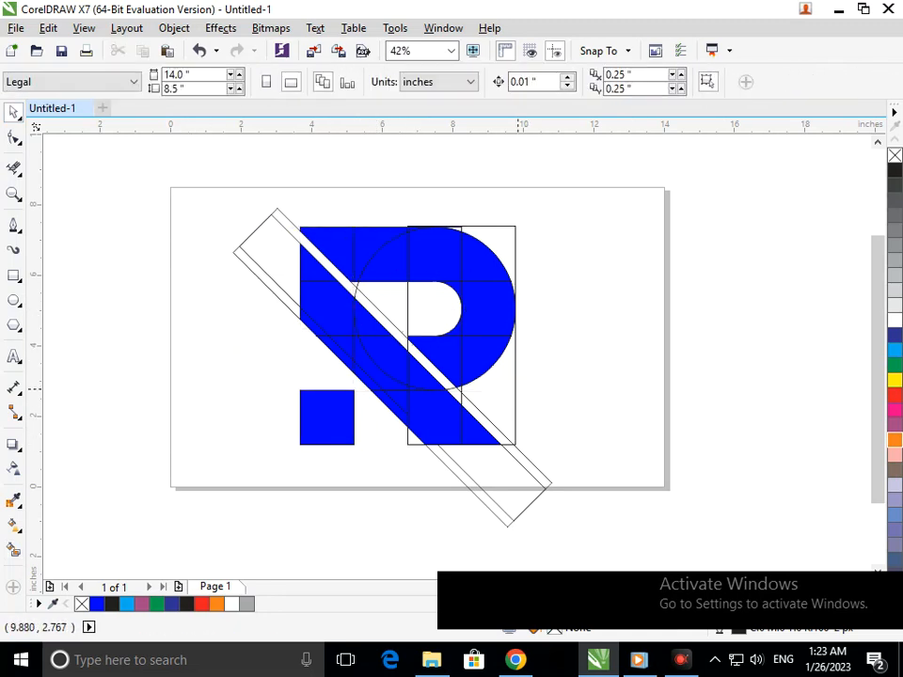
Delete the two diagonal construction rectangles and the remaining grid rectangle on the logo's right-hand side
{"action": "left_click", "coordinate": [518, 464]}
{"action": "key", "text": "Delete"}
{"action": "left_click", "coordinate": [533, 465]}
{"action": "key", "text": "Delete"}
{"action": "left_click", "coordinate": [461, 399]}
{"action": "key", "text": "Delete"}
Try to delete the large construction circle where it crosses the blue pieces of the diagonal band
{"action": "left_click", "coordinate": [432, 390]}
{"action": "key", "text": "Delete"}
{"action": "left_click", "coordinate": [382, 389]}
{"action": "key", "text": "Delete"}
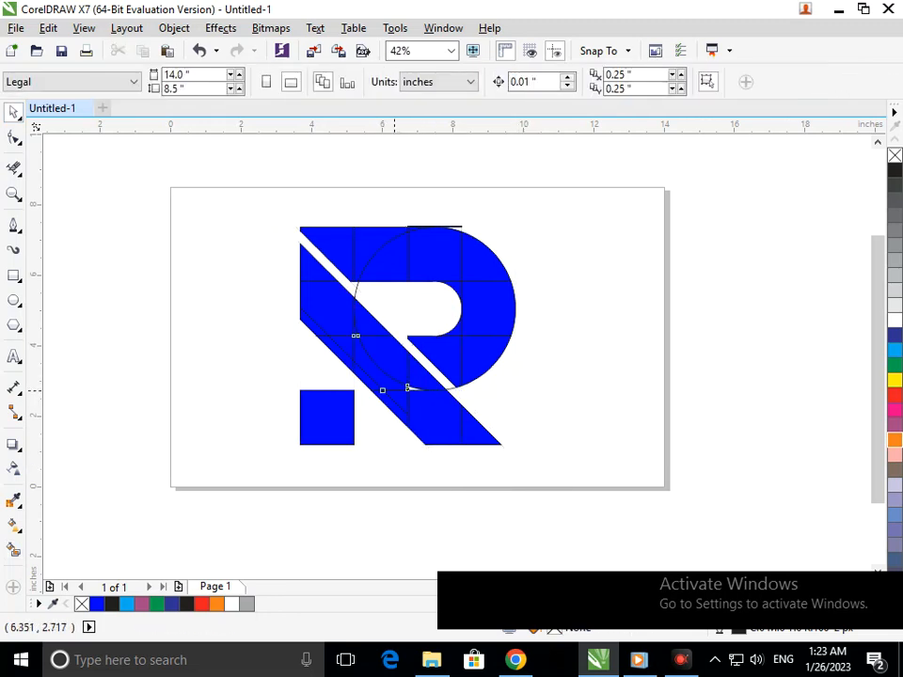
{"action": "key", "text": "Delete"}
{"action": "key", "text": "ctrl+z"}
{"action": "key", "text": "ctrl+z"}
{"action": "key", "text": "ctrl+z"}
{"action": "left_click", "coordinate": [378, 364]}
{"action": "key", "text": "Delete"}
{"action": "left_click", "coordinate": [370, 340]}
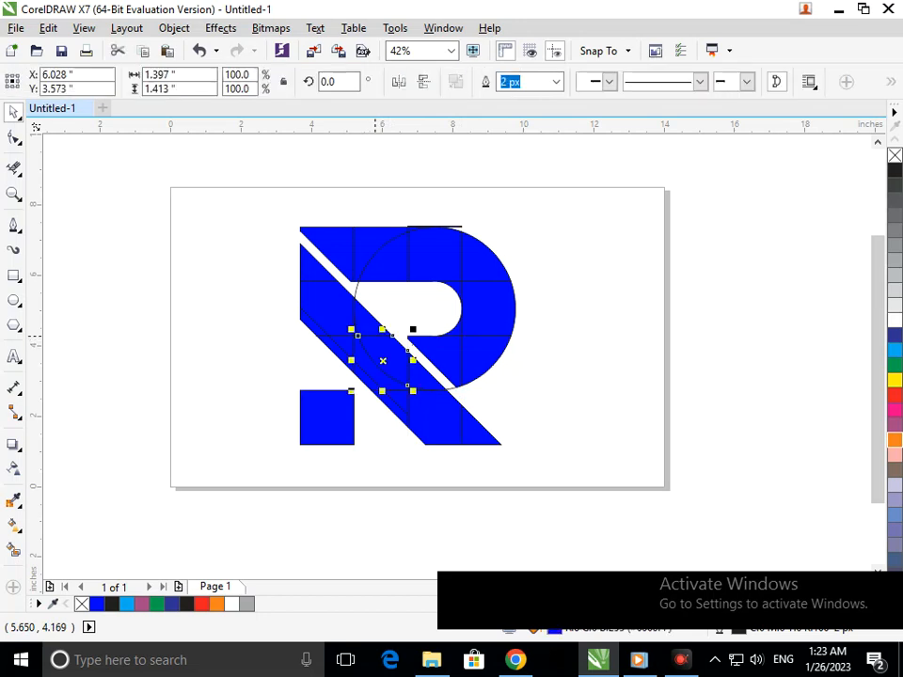
{"action": "key", "text": "Delete"}
{"action": "key", "text": "ctrl+z"}
{"action": "key", "text": "ctrl+z"}
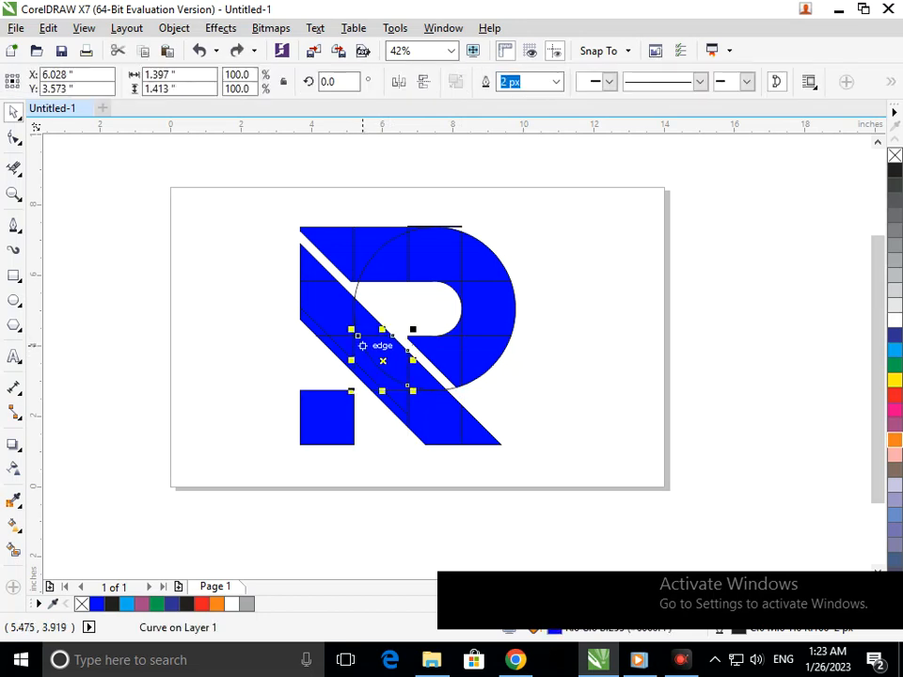
{"action": "key", "text": "ctrl+z"}
{"action": "key", "text": "Delete"}
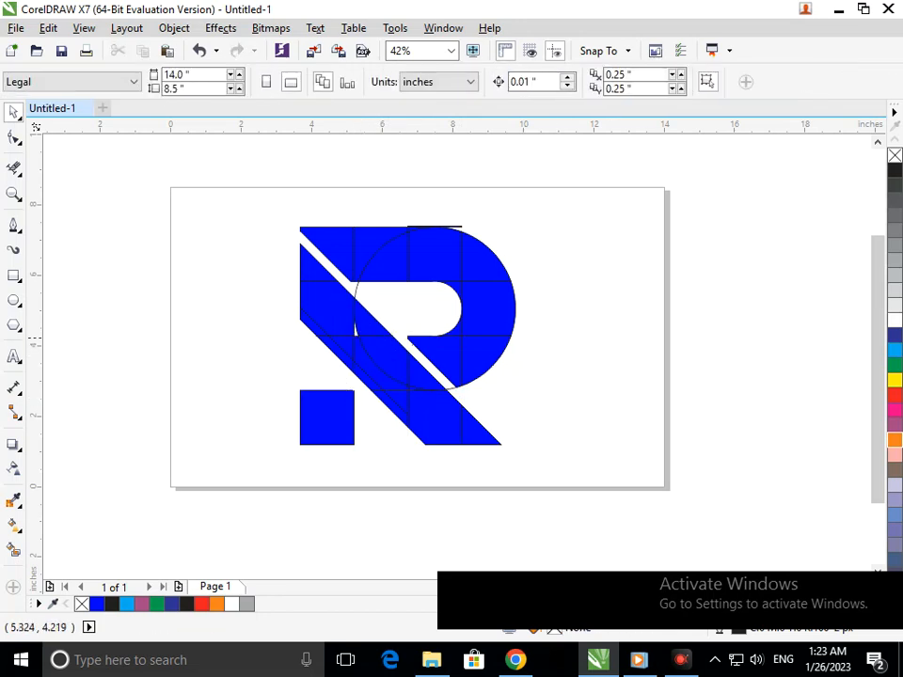
{"action": "key", "text": "ctrl+z"}
Select the whole logo and start a new object search for objects with a Uniform Color fill
{"action": "left_click", "coordinate": [564, 371]}
{"action": "left_click_drag", "start_coordinate": [198, 175], "coordinate": [611, 494]}
{"action": "left_click", "coordinate": [48, 27]}
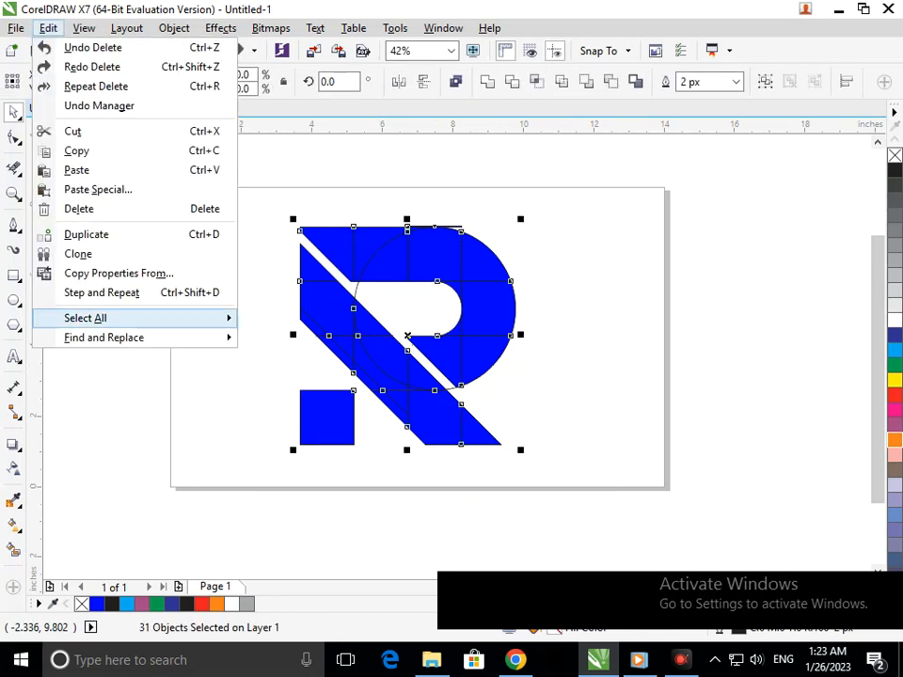
{"action": "mouse_move", "coordinate": [141, 318]}
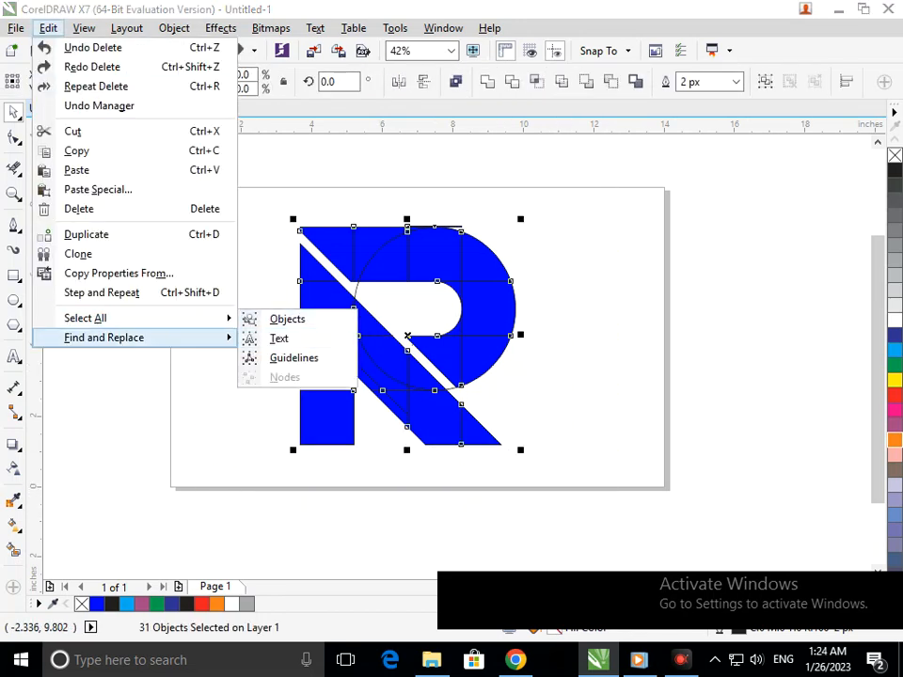
{"action": "left_click", "coordinate": [48, 28]}
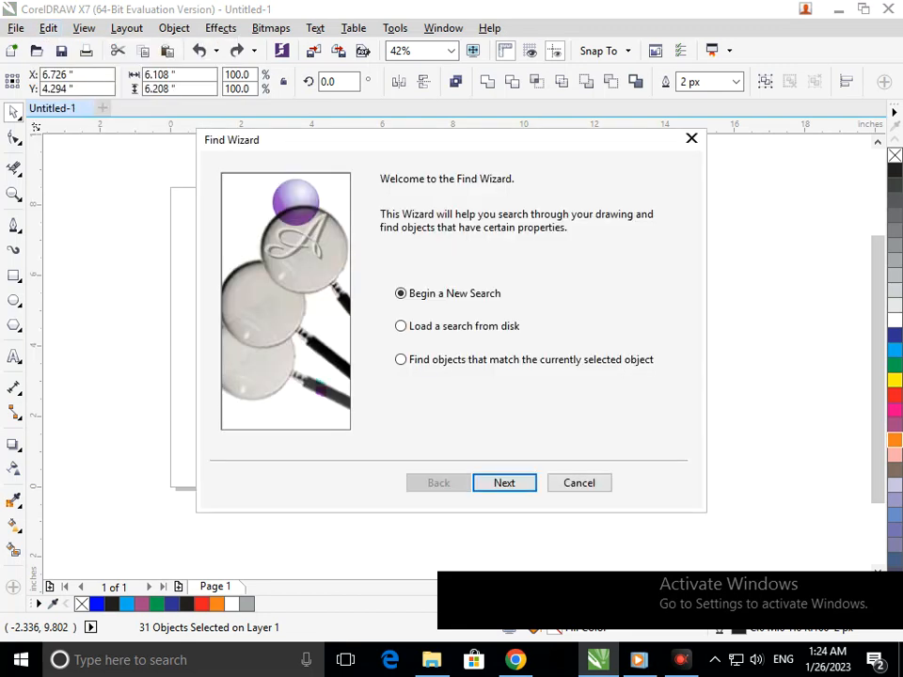
{"action": "key", "text": "Return"}
{"action": "left_click_drag", "start_coordinate": [407, 145], "coordinate": [714, 106]}
{"action": "left_click", "coordinate": [762, 173]}
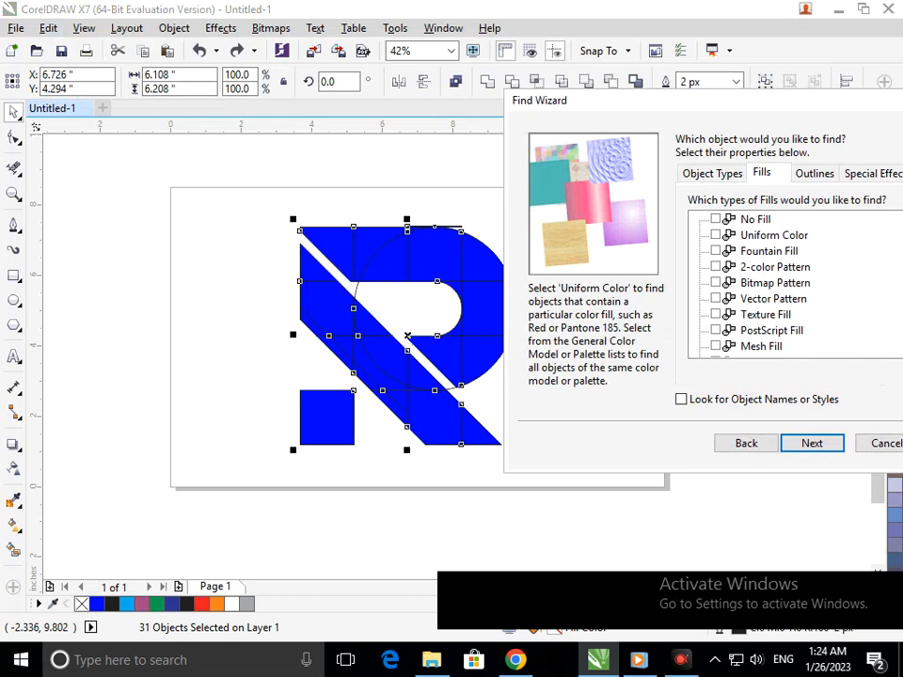
{"action": "left_click", "coordinate": [811, 443]}
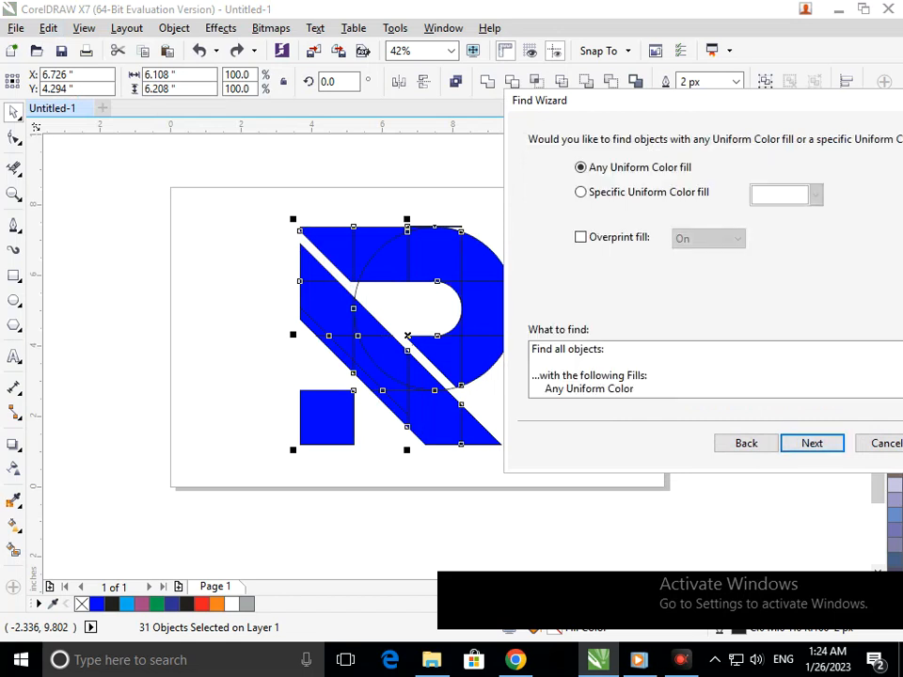
Restrict the search to the logo's specific blue fill, R:0 G:0 B:255, and select all matching objects
{"action": "left_click", "coordinate": [581, 192]}
{"action": "left_click", "coordinate": [814, 194]}
{"action": "left_click", "coordinate": [760, 329]}
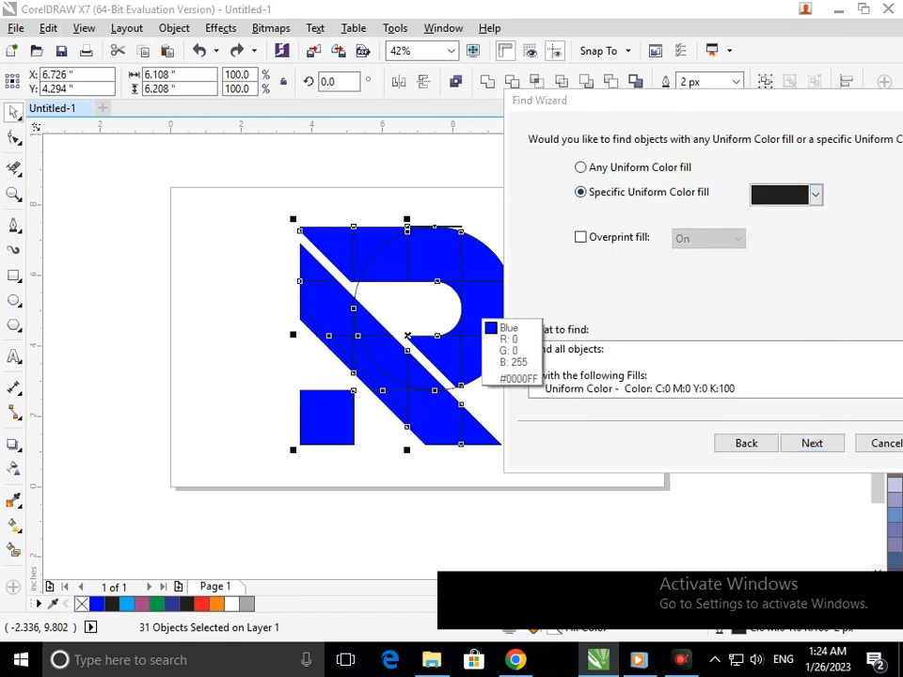
{"action": "left_click", "coordinate": [360, 241]}
{"action": "key", "text": "Return"}
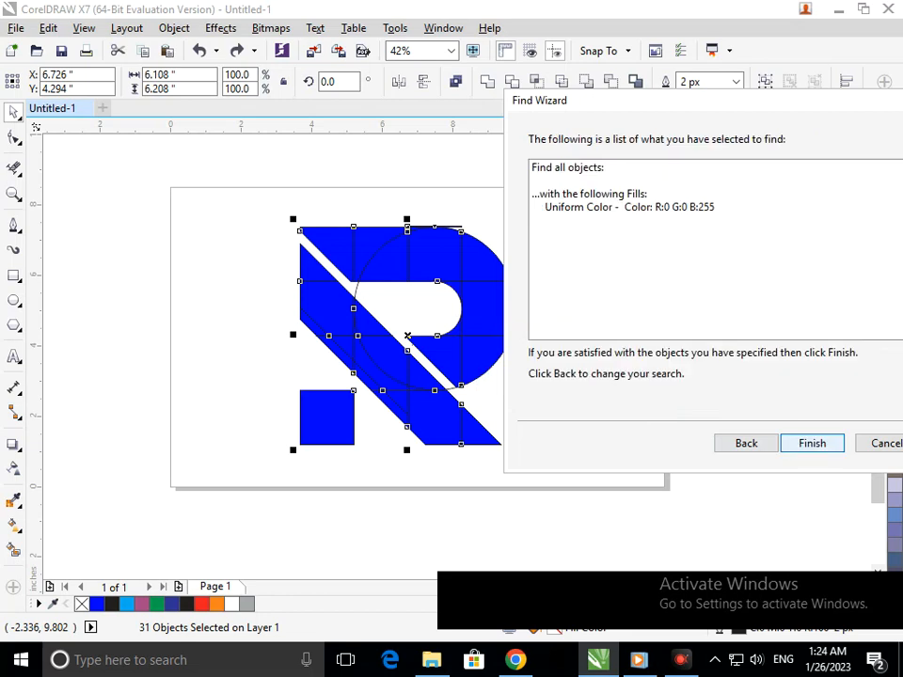
{"action": "key", "text": "Return"}
{"action": "key", "text": "Return"}
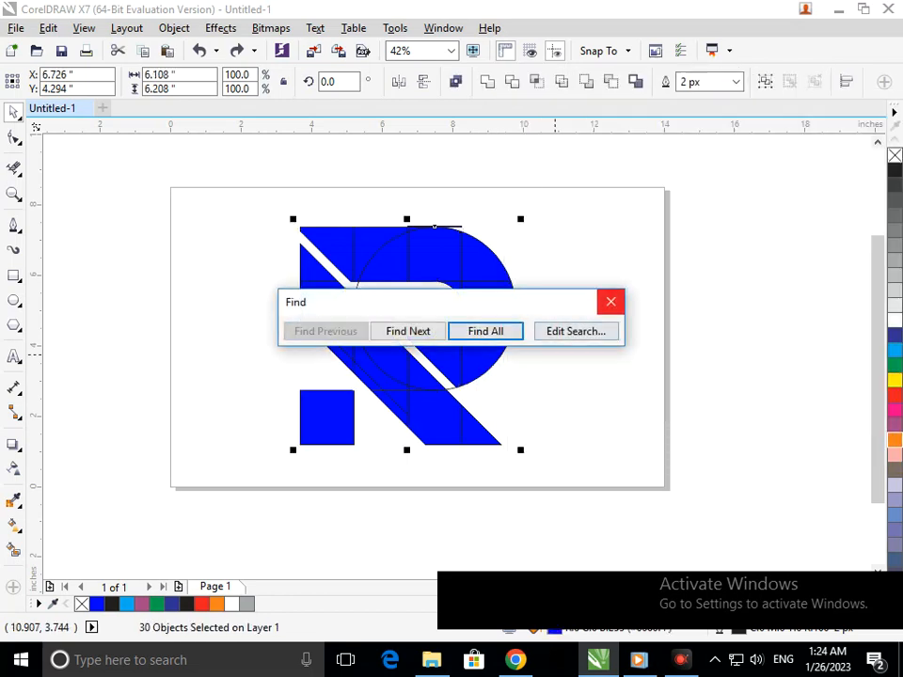
{"action": "left_click", "coordinate": [610, 301]}
Move the selected blue pieces off the large circle to the page's left side and merge them into one curve
{"action": "left_click_drag", "start_coordinate": [354, 307], "coordinate": [87, 289]}
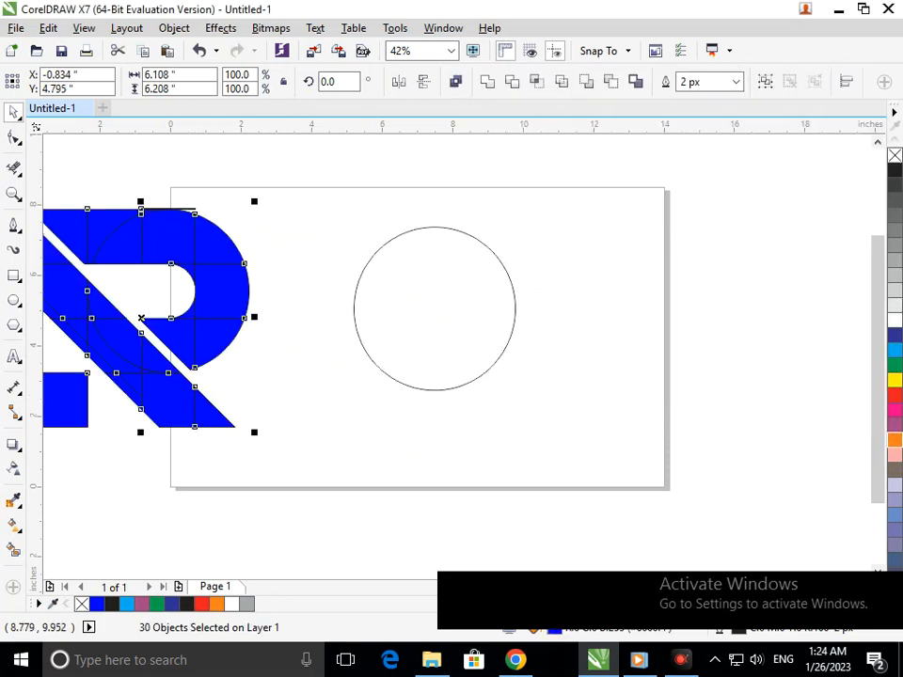
{"action": "left_click", "coordinate": [455, 81]}
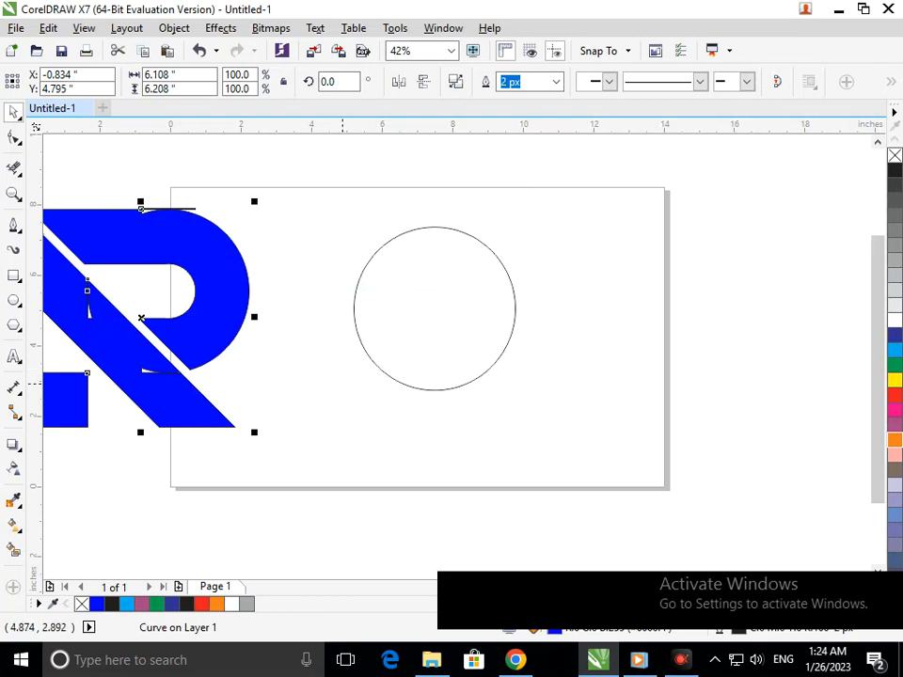
Delete the nodes around the thin white sliver inside the lower part of the diagonal band
{"action": "scroll", "coordinate": [485, 371], "scroll_direction": "down", "scroll_amount": 2}
{"action": "scroll", "coordinate": [423, 376], "scroll_direction": "up", "scroll_amount": 5}
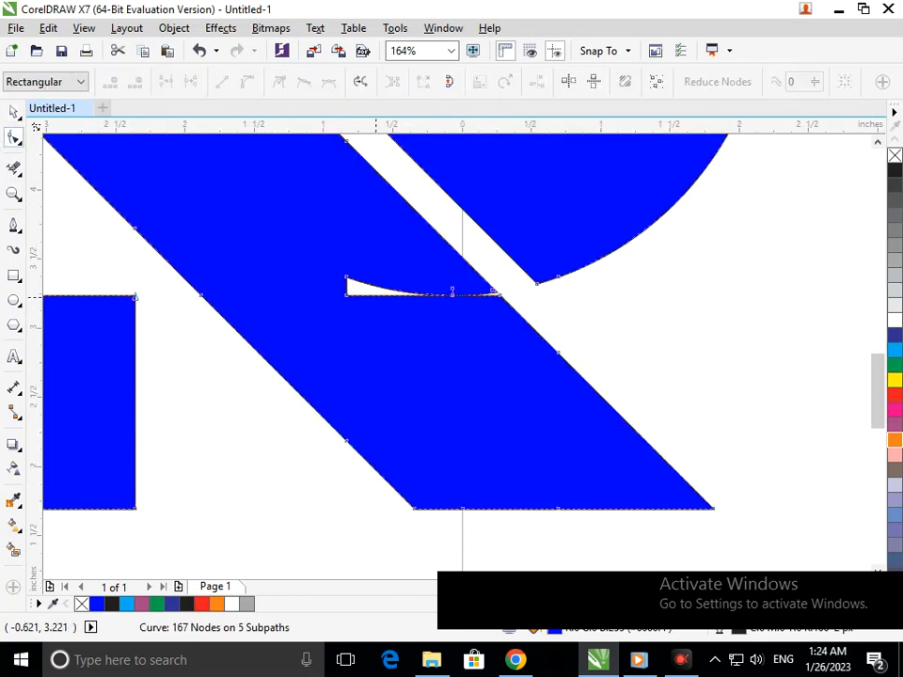
{"action": "left_click_drag", "start_coordinate": [331, 264], "coordinate": [463, 322]}
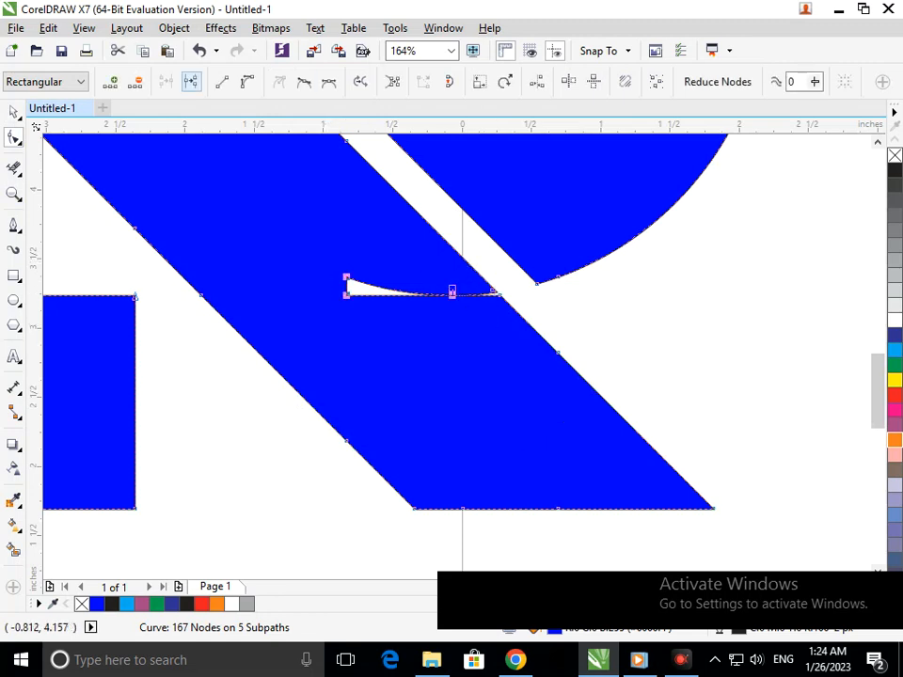
{"action": "key", "text": "Delete"}
{"action": "left_click_drag", "start_coordinate": [319, 282], "coordinate": [499, 319]}
{"action": "key", "text": "Delete"}
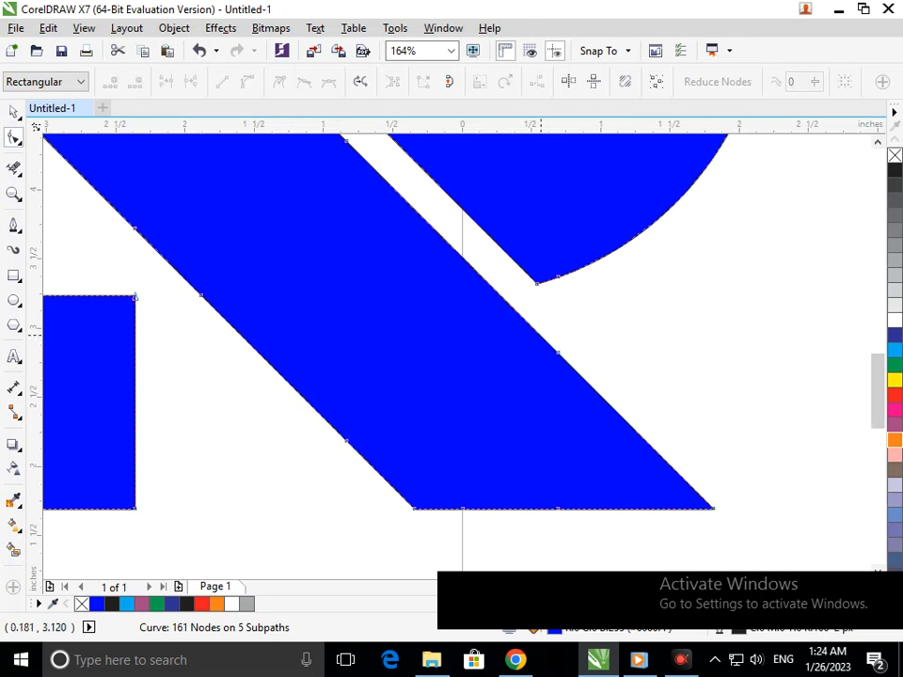
Delete the nodes around the white sliver inside the upper part of the diagonal band
{"action": "scroll", "coordinate": [345, 273], "scroll_direction": "down", "scroll_amount": 4}
{"action": "scroll", "coordinate": [555, 403], "scroll_direction": "up", "scroll_amount": 2}
{"action": "left_click_drag", "start_coordinate": [497, 480], "coordinate": [439, 339]}
{"action": "key", "text": "Delete"}
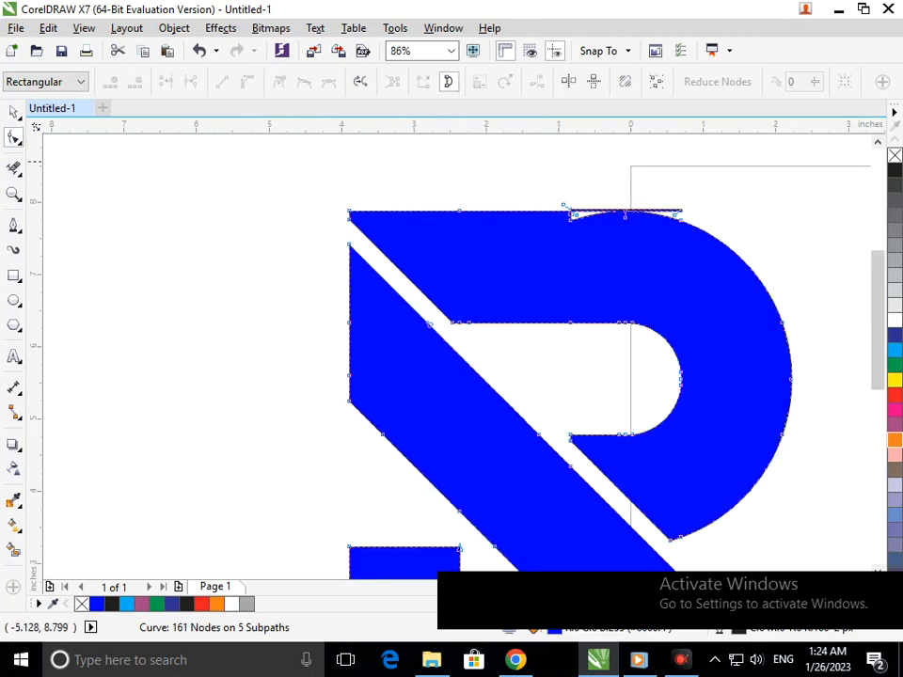
Try to delete all nodes around the gap and thin strip at the top of the R's bowl
{"action": "scroll", "coordinate": [406, 263], "scroll_direction": "down", "scroll_amount": 2}
{"action": "scroll", "coordinate": [532, 226], "scroll_direction": "up", "scroll_amount": 4}
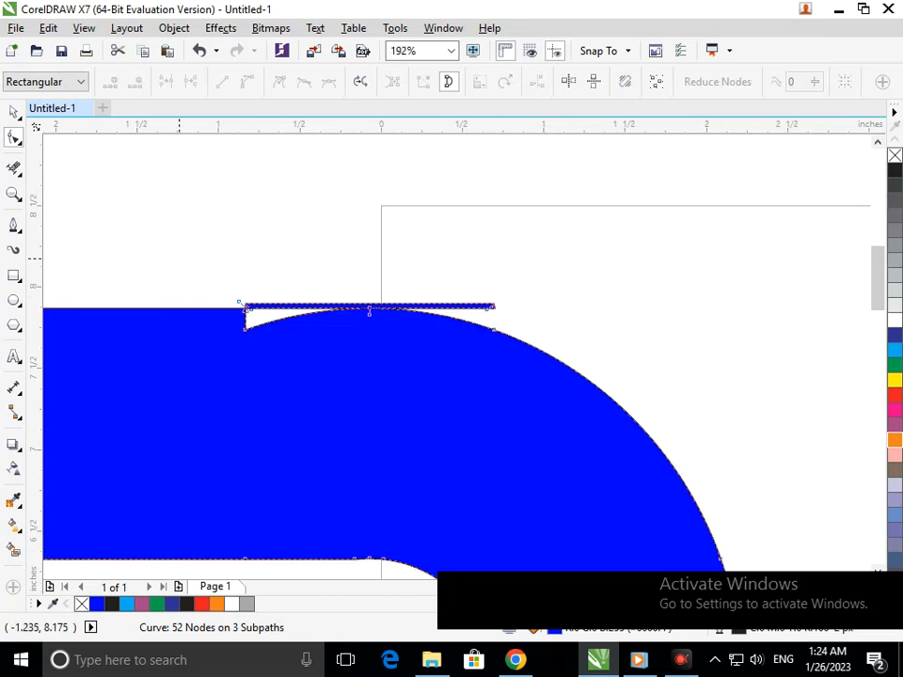
{"action": "left_click_drag", "start_coordinate": [204, 283], "coordinate": [505, 361]}
{"action": "key", "text": "Delete"}
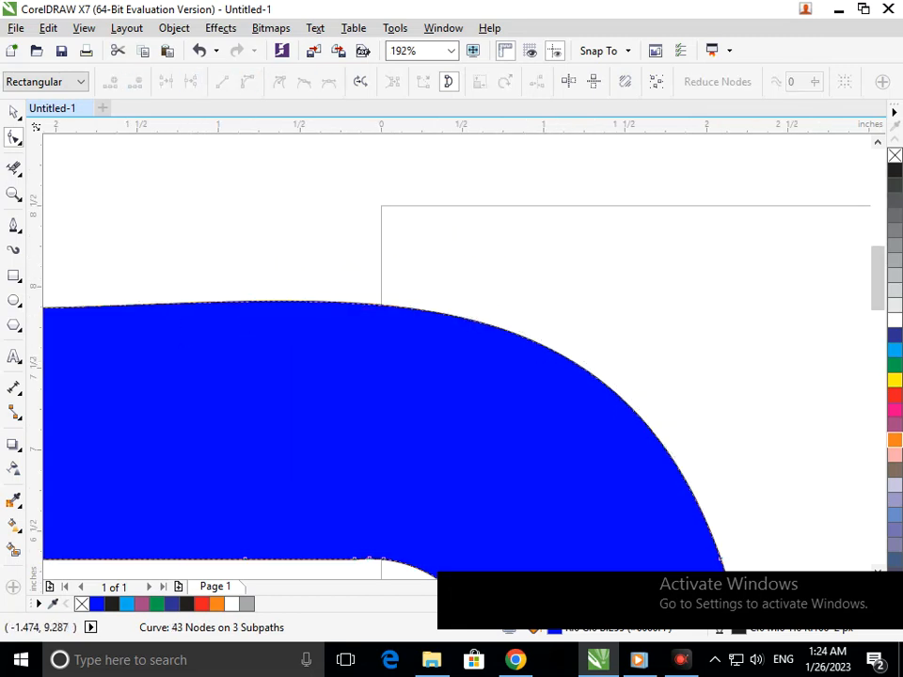
{"action": "key", "text": "F3"}
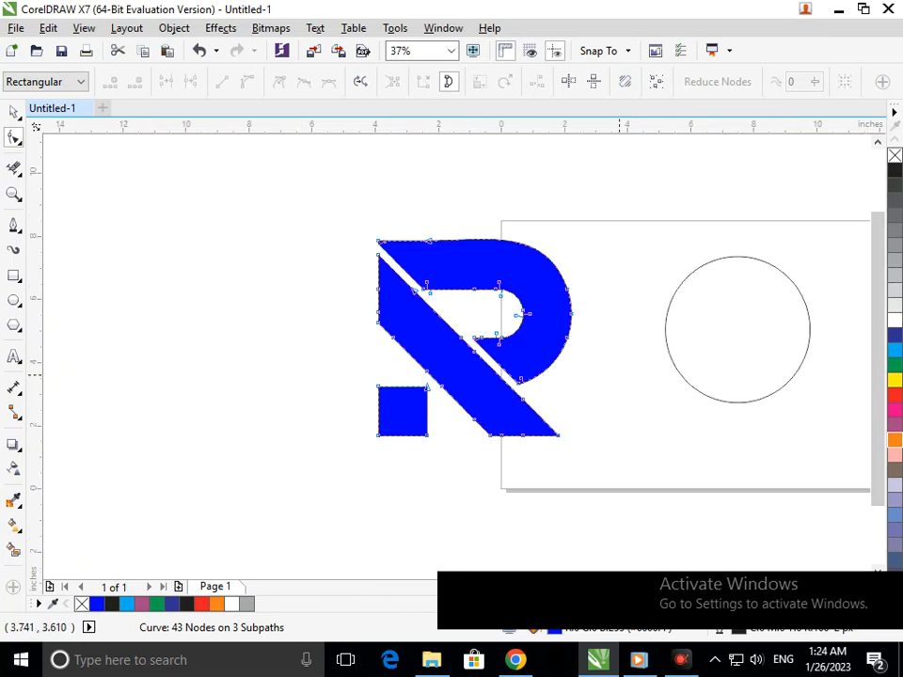
{"action": "key", "text": "ctrl+z"}
Delete the two nodes at the left end of the white gap under the strip atop the R's bowl
{"action": "left_click", "coordinate": [613, 378]}
{"action": "key", "text": "F2"}
{"action": "left_click_drag", "start_coordinate": [395, 196], "coordinate": [558, 288]}
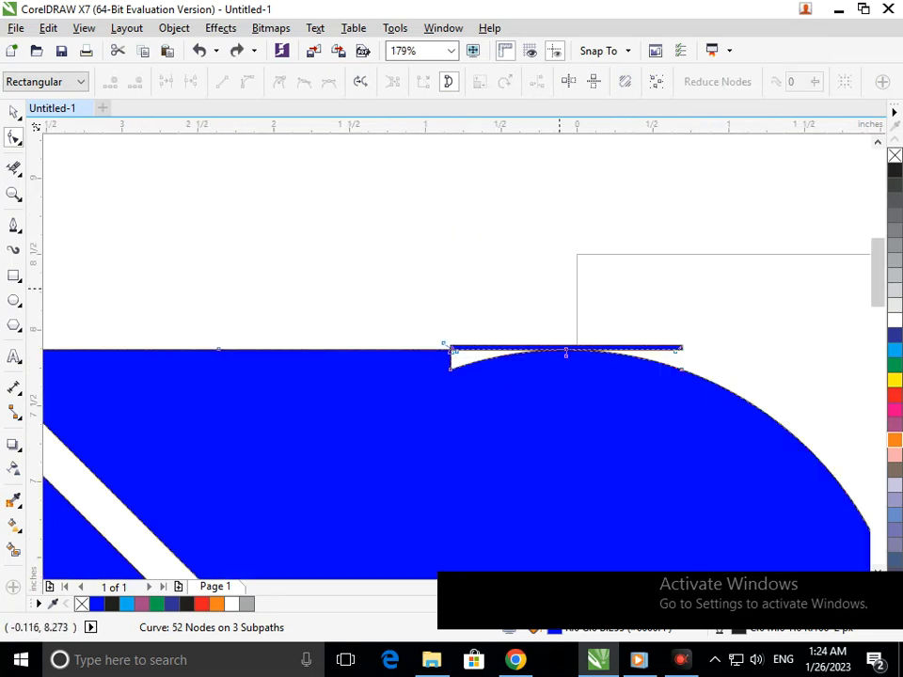
{"action": "key", "text": "F2"}
{"action": "left_click_drag", "start_coordinate": [385, 306], "coordinate": [608, 406]}
{"action": "left_click", "coordinate": [282, 402]}
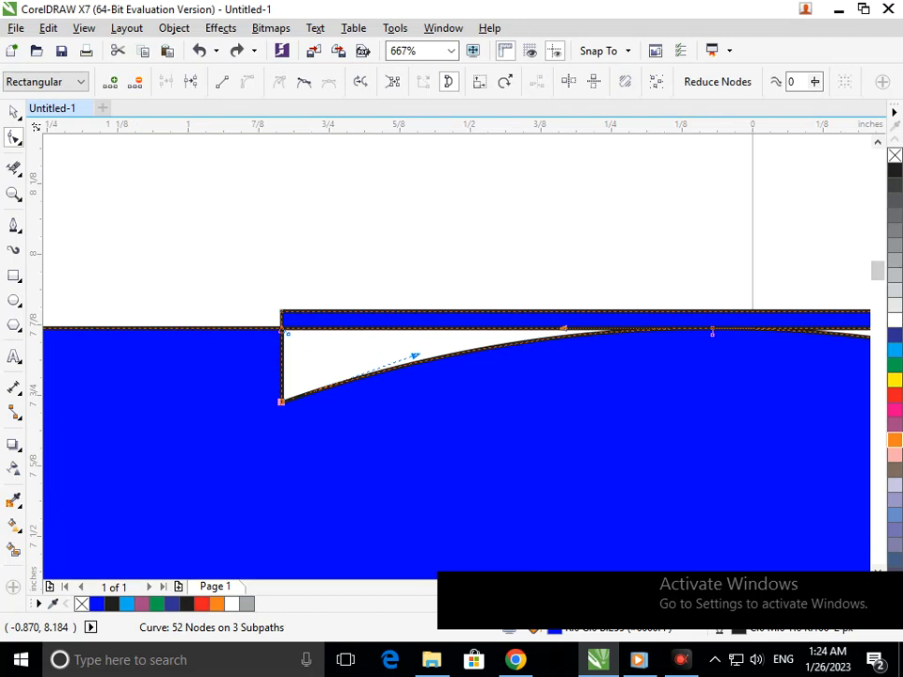
{"action": "key", "text": "Delete"}
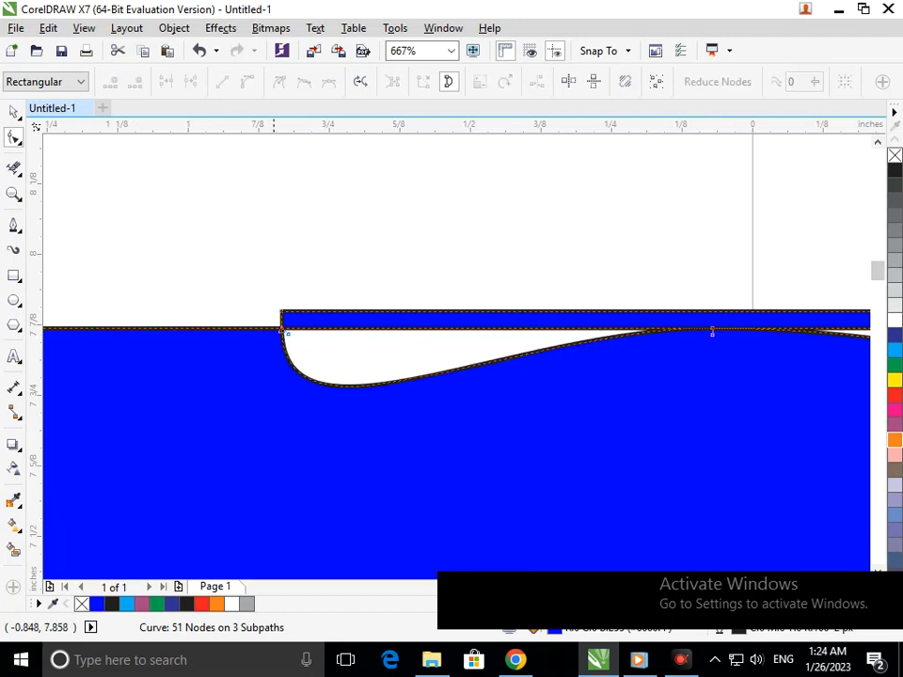
{"action": "left_click", "coordinate": [282, 330]}
{"action": "key", "text": "Delete"}
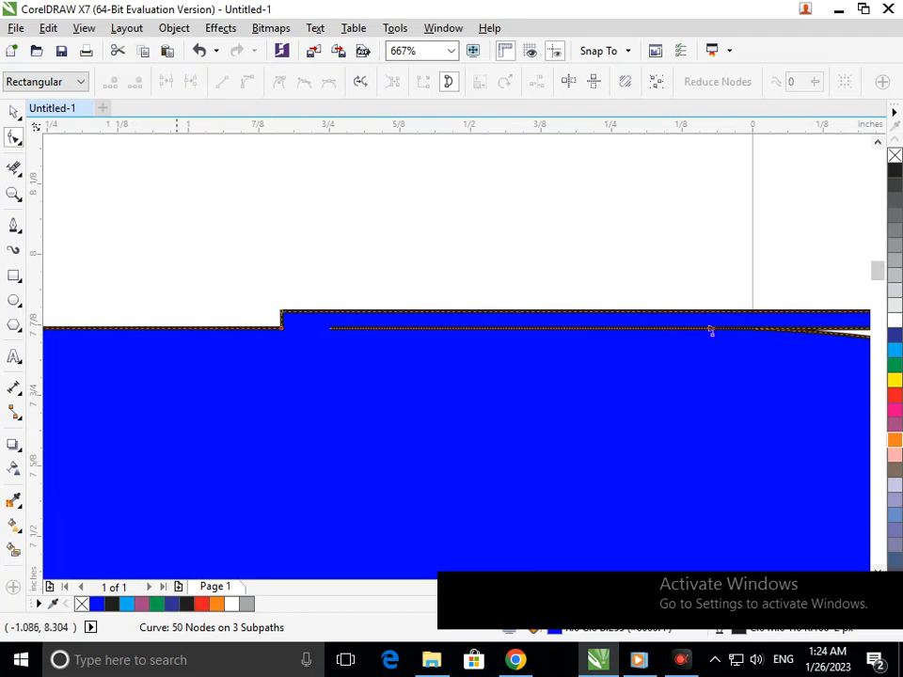
Delete the nodes at the right end of the thin strip above the bowl's curve
{"action": "scroll", "coordinate": [565, 351], "scroll_direction": "down", "scroll_amount": 4}
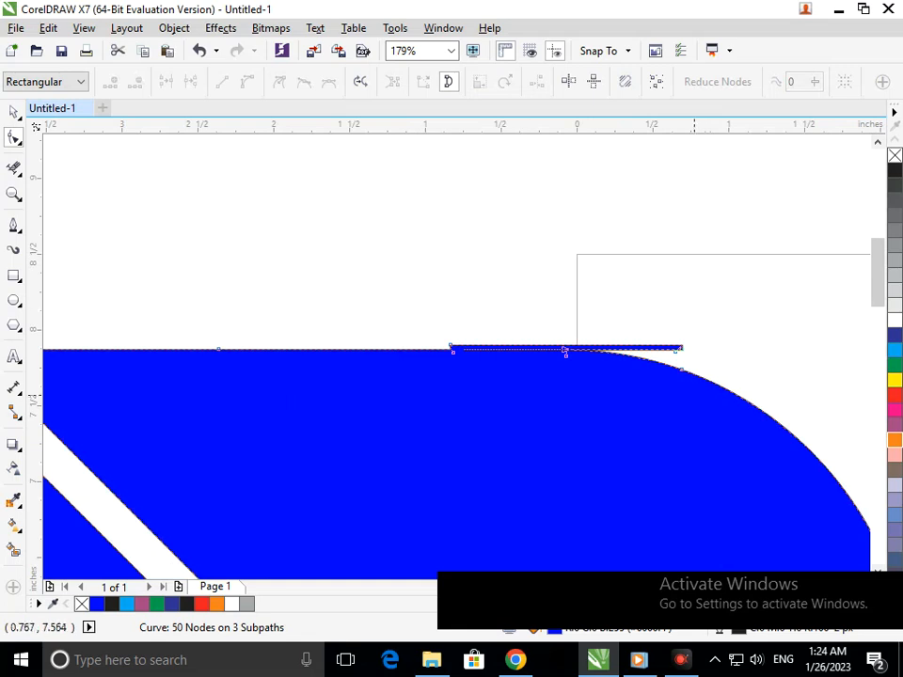
{"action": "left_click_drag", "start_coordinate": [667, 359], "coordinate": [667, 359]}
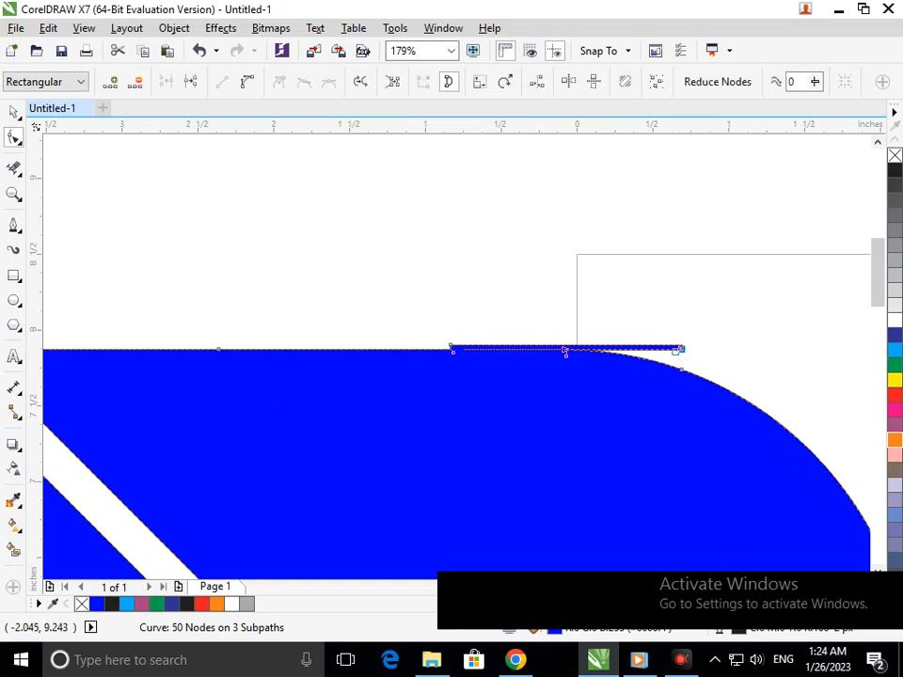
{"action": "key", "text": "Delete"}
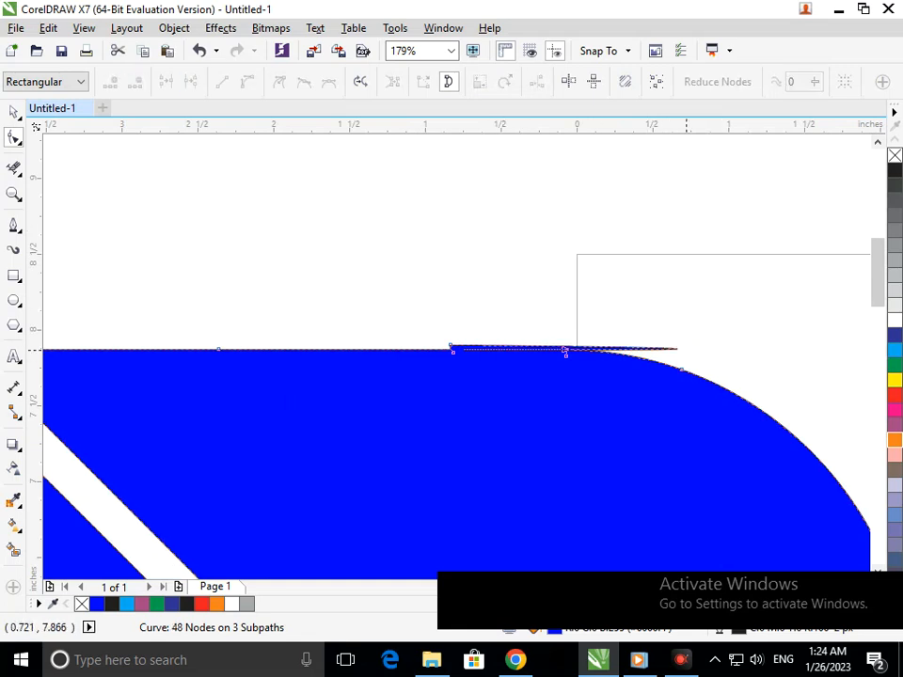
Pull the strip's left node down to the logo's top edge and draw its right tip back along the edge, then deselect the logo
{"action": "left_click", "coordinate": [673, 348]}
{"action": "left_click_drag", "start_coordinate": [396, 314], "coordinate": [682, 398]}
{"action": "left_click_drag", "start_coordinate": [201, 327], "coordinate": [229, 338]}
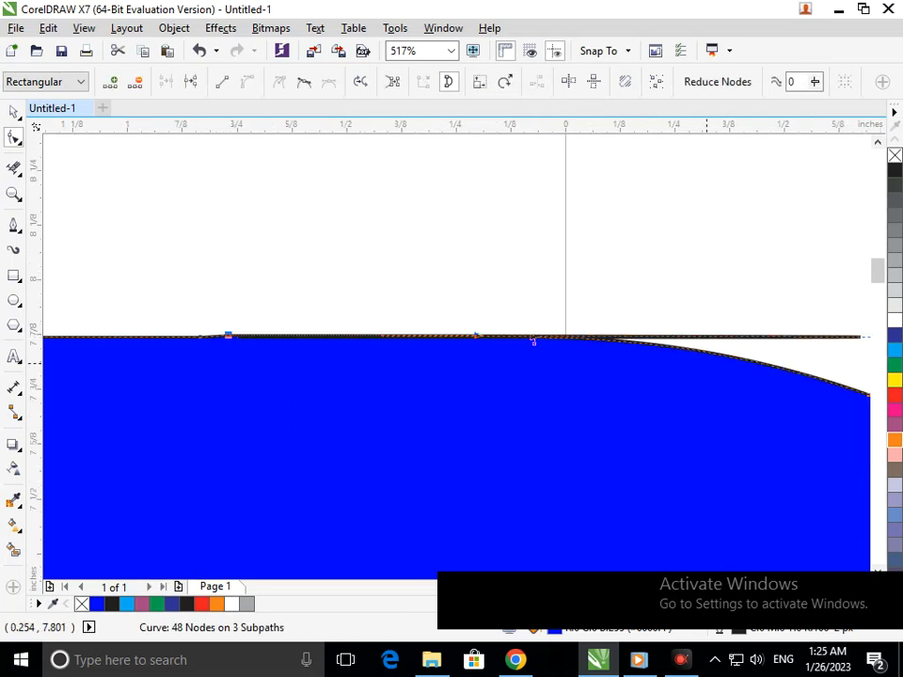
{"action": "left_click_drag", "start_coordinate": [865, 336], "coordinate": [444, 337]}
{"action": "scroll", "coordinate": [533, 340], "scroll_direction": "down", "scroll_amount": 6}
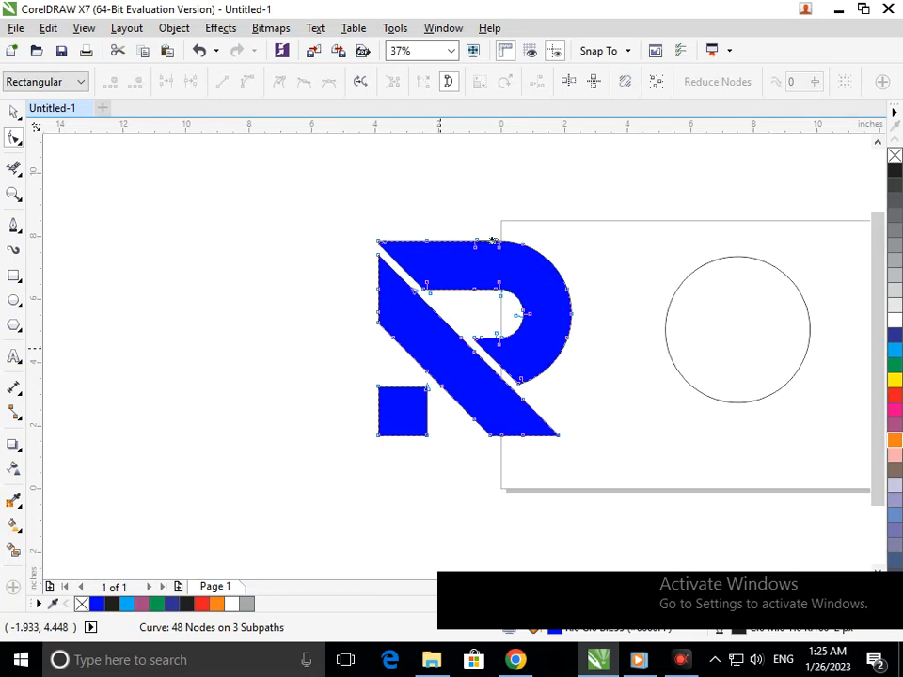
{"action": "left_click", "coordinate": [14, 112]}
{"action": "left_click", "coordinate": [134, 258]}
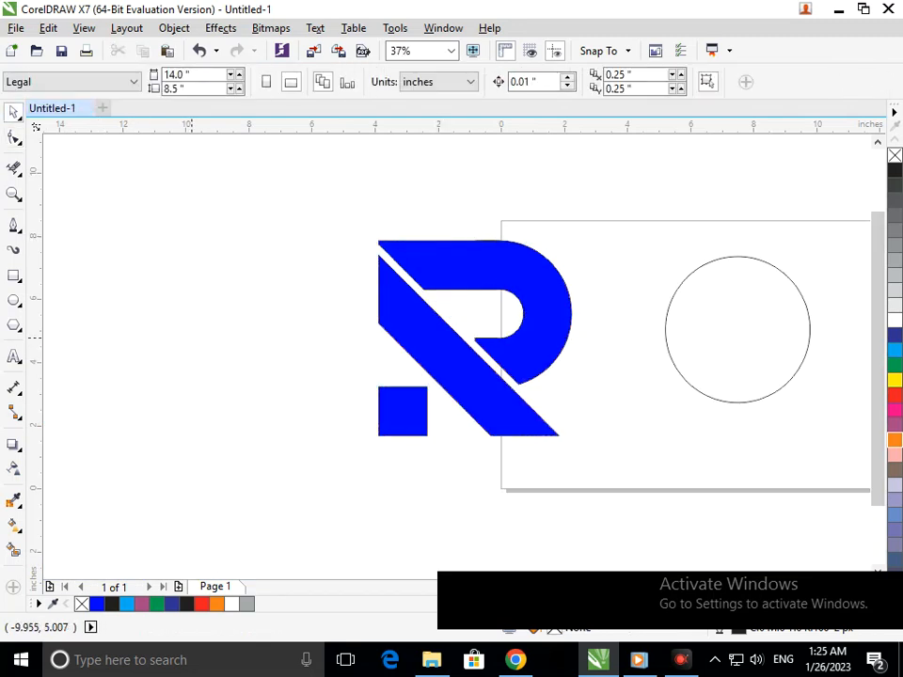
Delete the spare circle beside the logo and move the R logo onto the middle of the page
{"action": "left_click", "coordinate": [687, 387]}
{"action": "key", "text": "Delete"}
{"action": "scroll", "coordinate": [328, 287], "scroll_direction": "down", "scroll_amount": 2}
{"action": "left_click_drag", "start_coordinate": [222, 236], "coordinate": [418, 430]}
{"action": "left_click_drag", "start_coordinate": [328, 389], "coordinate": [475, 398]}
{"action": "left_click", "coordinate": [309, 280]}
{"action": "left_click_drag", "start_coordinate": [310, 281], "coordinate": [624, 488]}
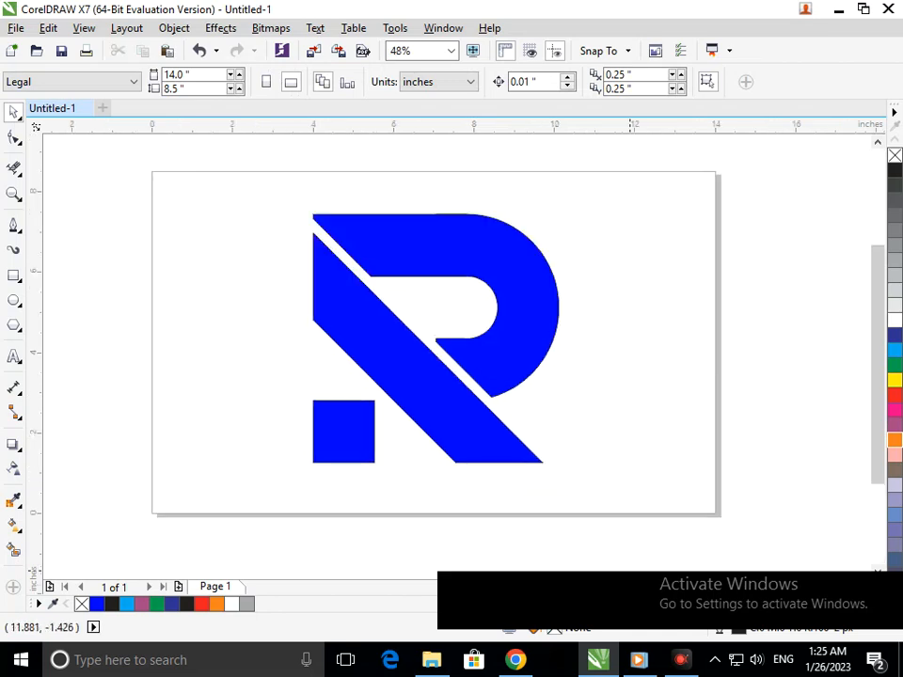
Recolor the whole R logo's fill and outline orange, then deselect it
{"action": "left_click_drag", "start_coordinate": [232, 224], "coordinate": [635, 500]}
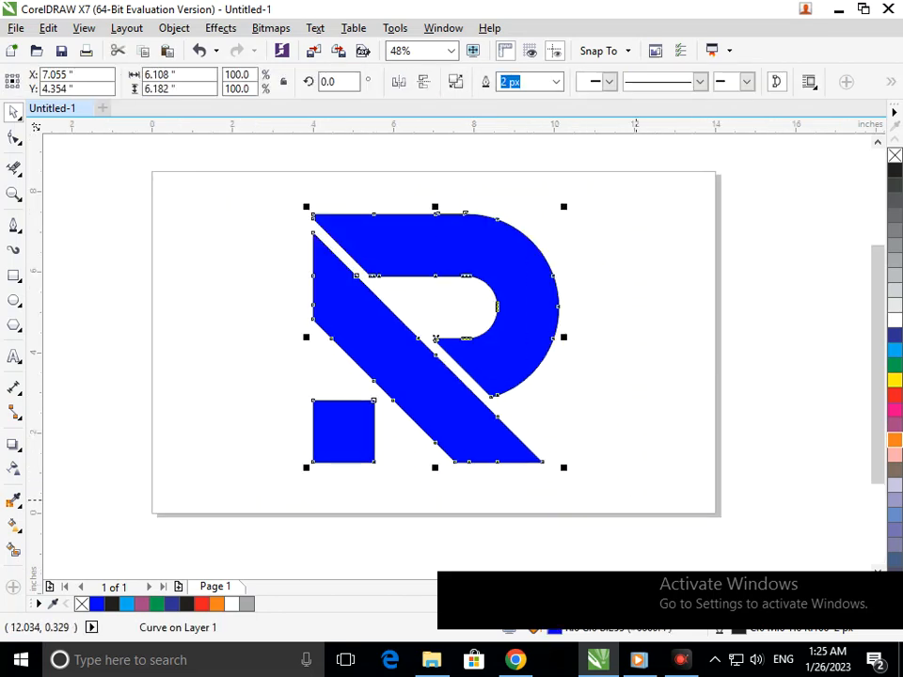
{"action": "left_click", "coordinate": [895, 439]}
{"action": "left_click", "coordinate": [660, 494]}
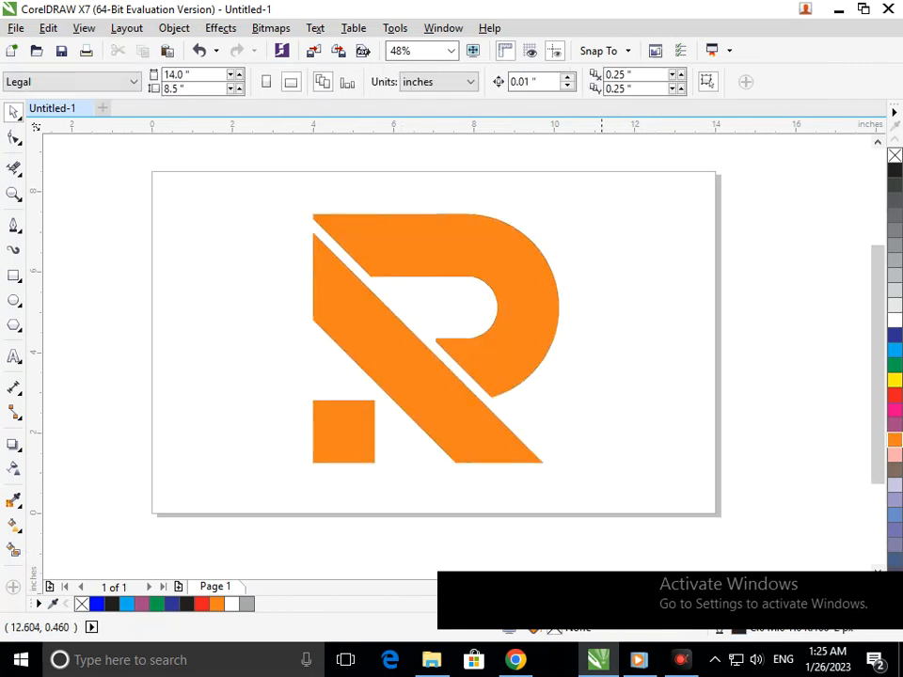
Change the R logo's fill and outline to red and deselect it
{"action": "left_click_drag", "start_coordinate": [394, 363], "coordinate": [656, 537]}
{"action": "left_click", "coordinate": [590, 496]}
{"action": "key", "text": "F3"}
{"action": "left_click_drag", "start_coordinate": [366, 280], "coordinate": [644, 456]}
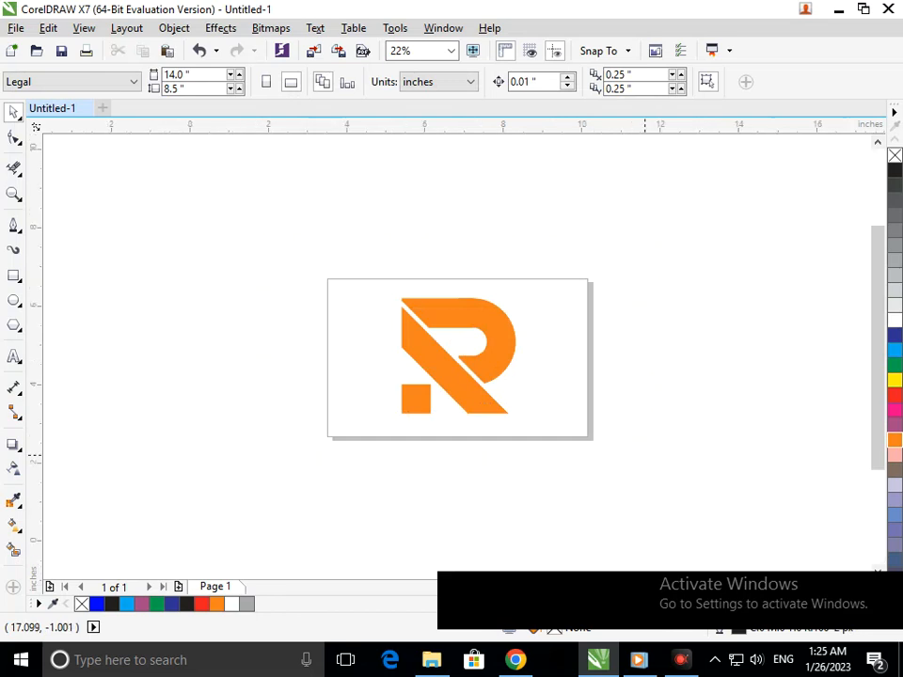
{"action": "left_click_drag", "start_coordinate": [271, 223], "coordinate": [616, 487]}
{"action": "left_click", "coordinate": [895, 394]}
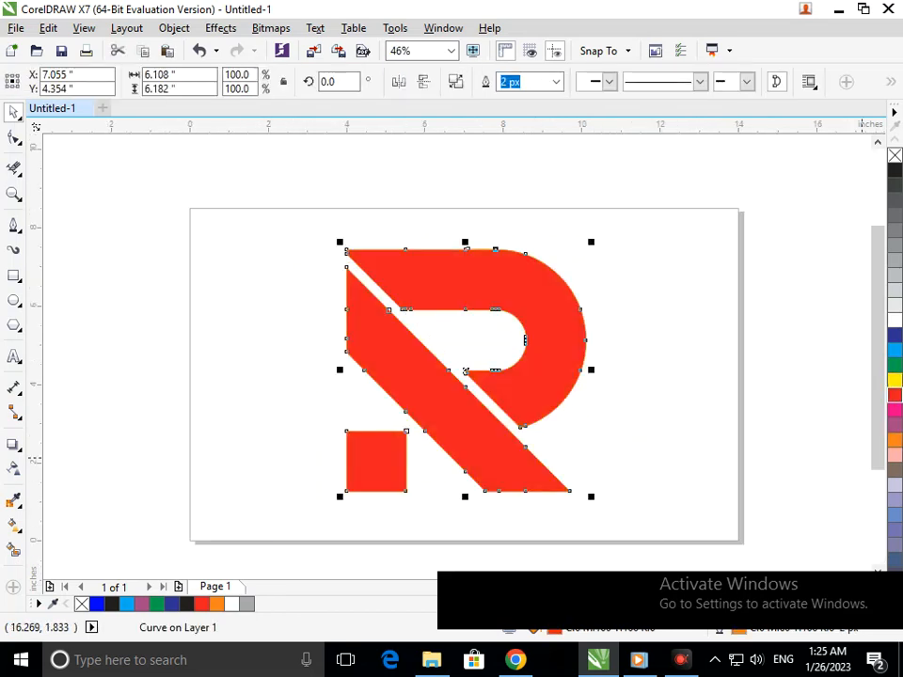
{"action": "left_click", "coordinate": [658, 437]}
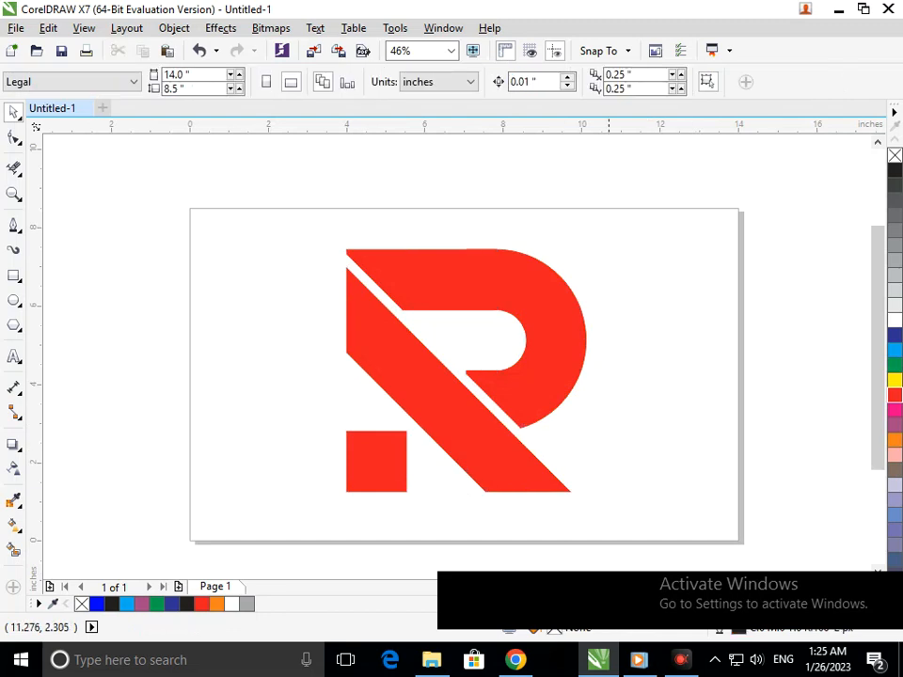
Switch the red R logo back to an orange fill and outline
{"action": "left_click_drag", "start_coordinate": [281, 203], "coordinate": [658, 503]}
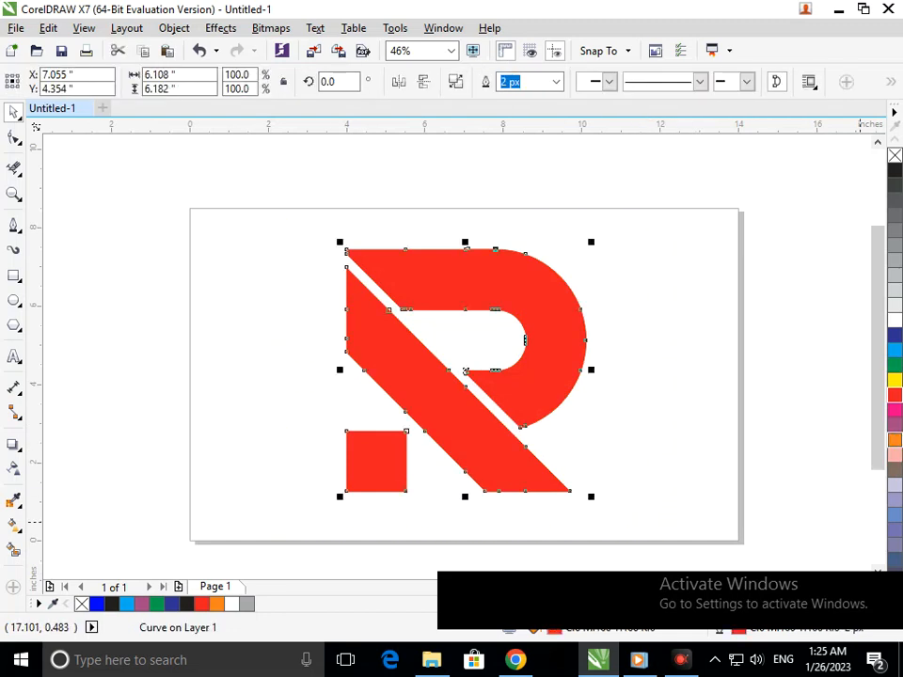
{"action": "left_click", "coordinate": [894, 439]}
{"action": "left_click", "coordinate": [592, 440]}
Recolor the R logo's fill and outline muted purple, then deselect it to view the result on the page
{"action": "left_click_drag", "start_coordinate": [192, 213], "coordinate": [621, 522]}
{"action": "left_click", "coordinate": [894, 424]}
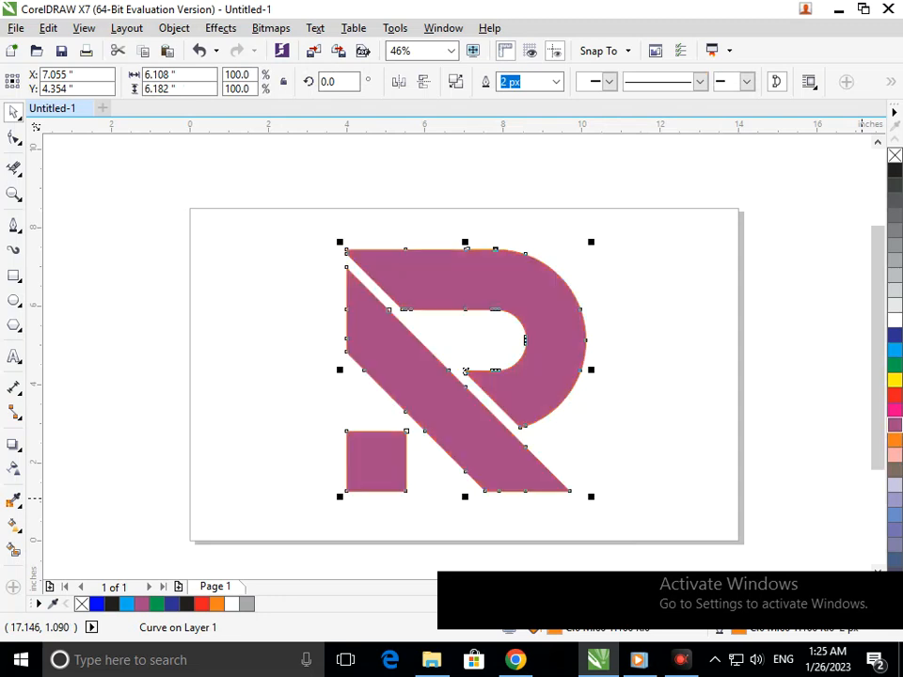
{"action": "left_click", "coordinate": [693, 446]}
{"action": "left_click_drag", "start_coordinate": [252, 221], "coordinate": [667, 550]}
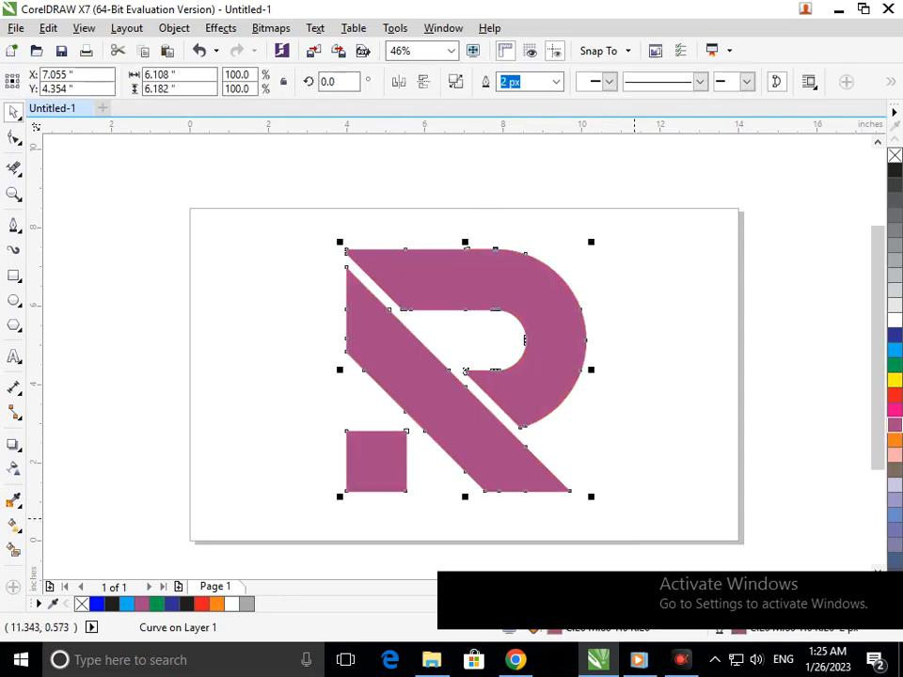
{"action": "left_click", "coordinate": [284, 305]}
{"action": "left_click_drag", "start_coordinate": [150, 189], "coordinate": [763, 549]}
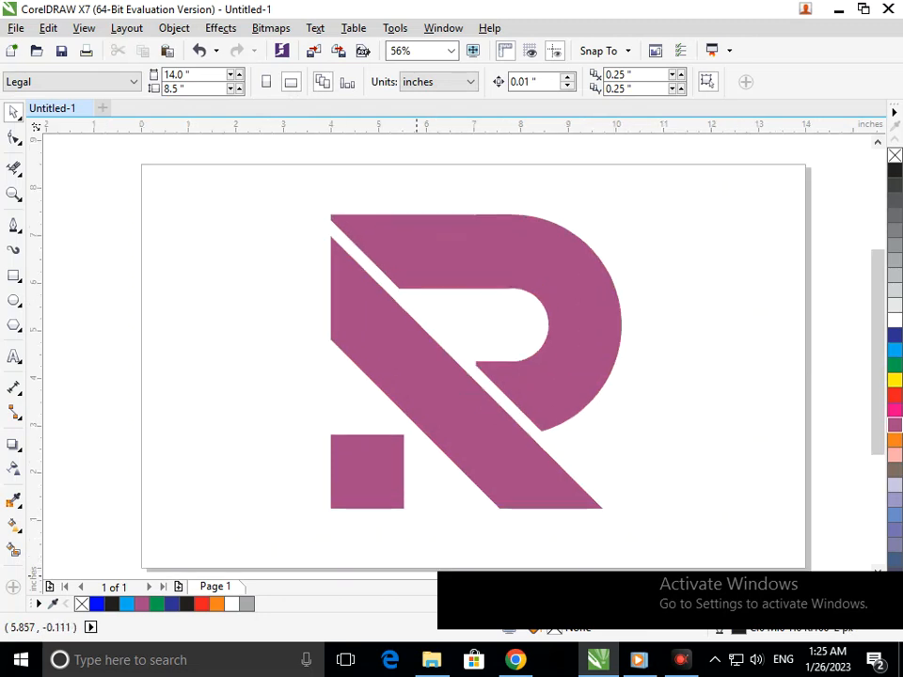